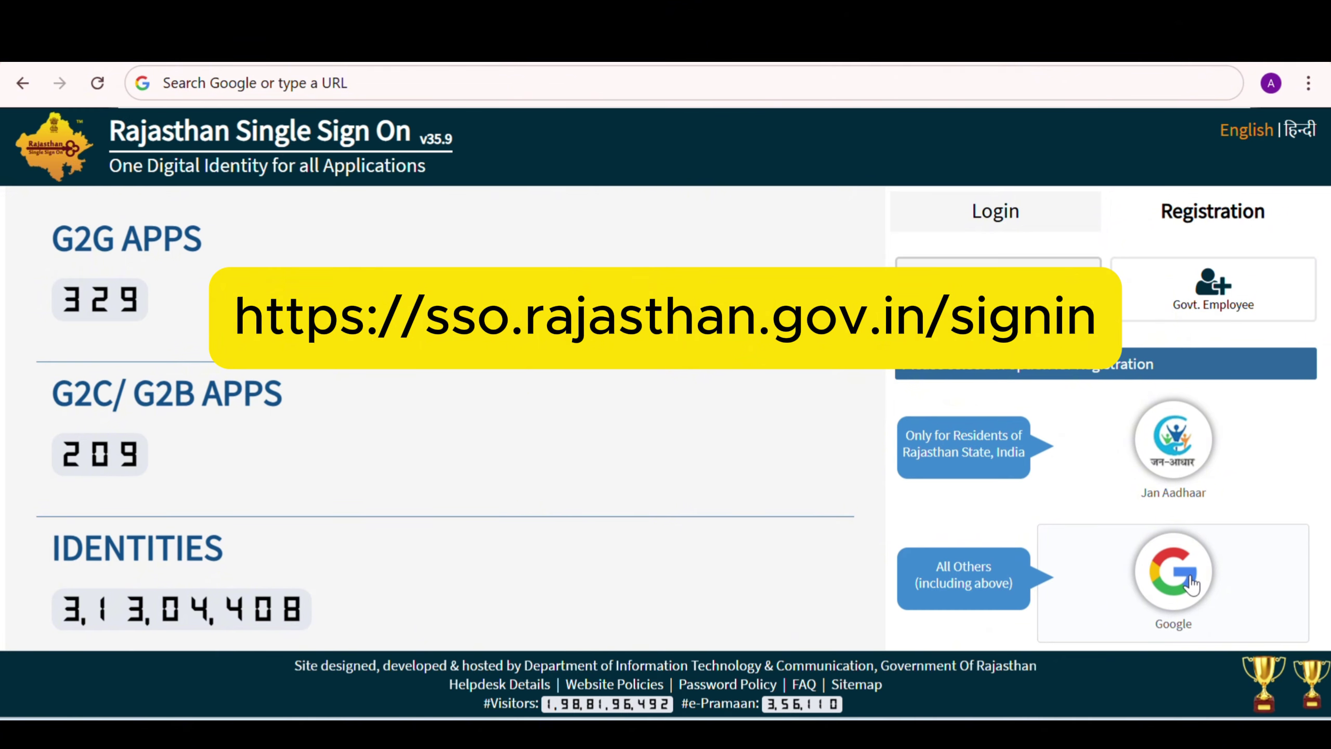
# Check the Google registration option, return to the portal, and open the sign-in form at its SSO ID field
pyautogui.click(1190, 575)
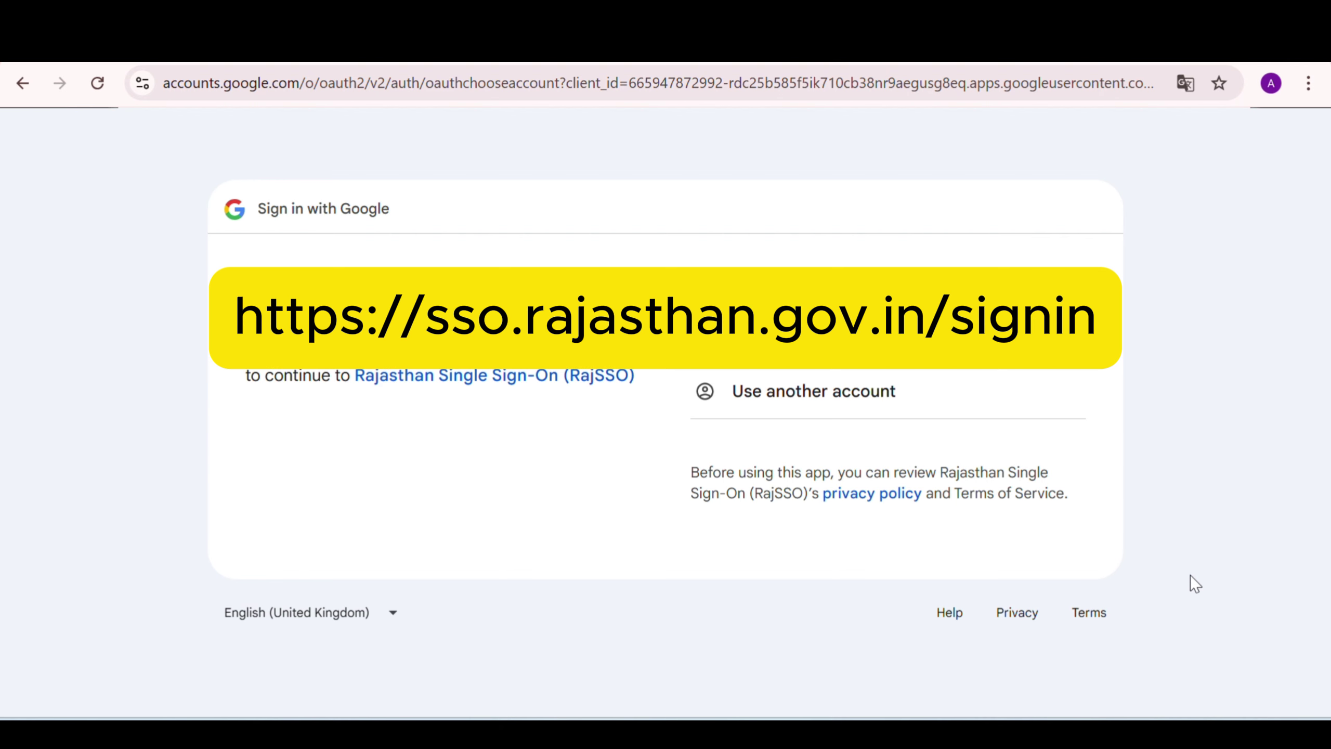
pyautogui.hotkey('alt', 'Left')
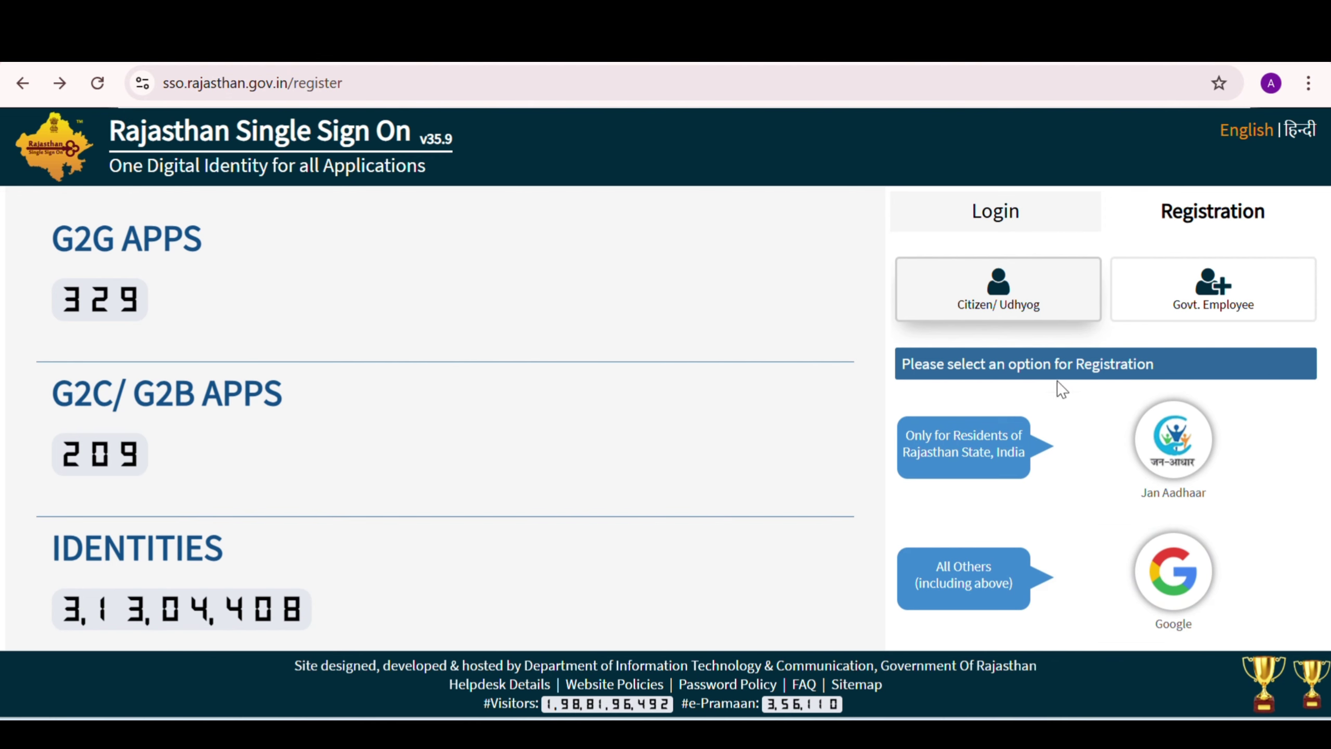
pyautogui.click(993, 213)
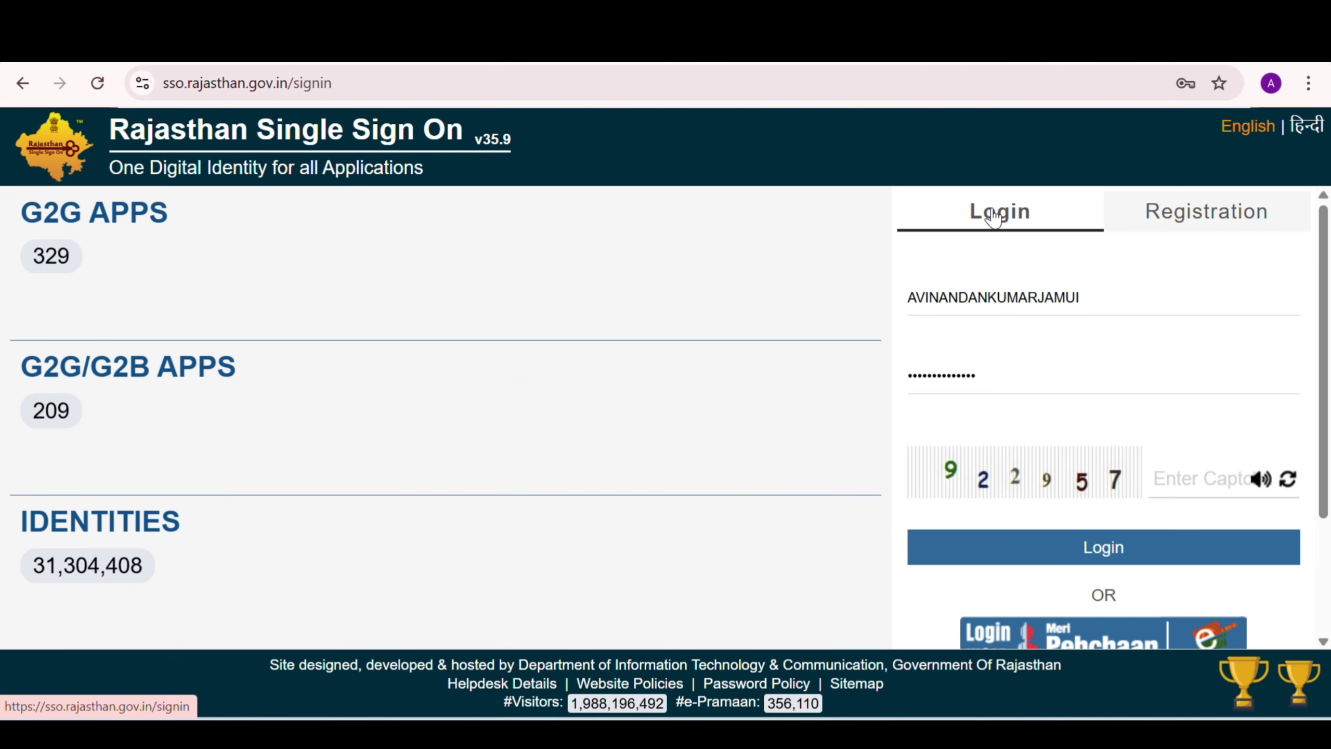
pyautogui.click(1093, 300)
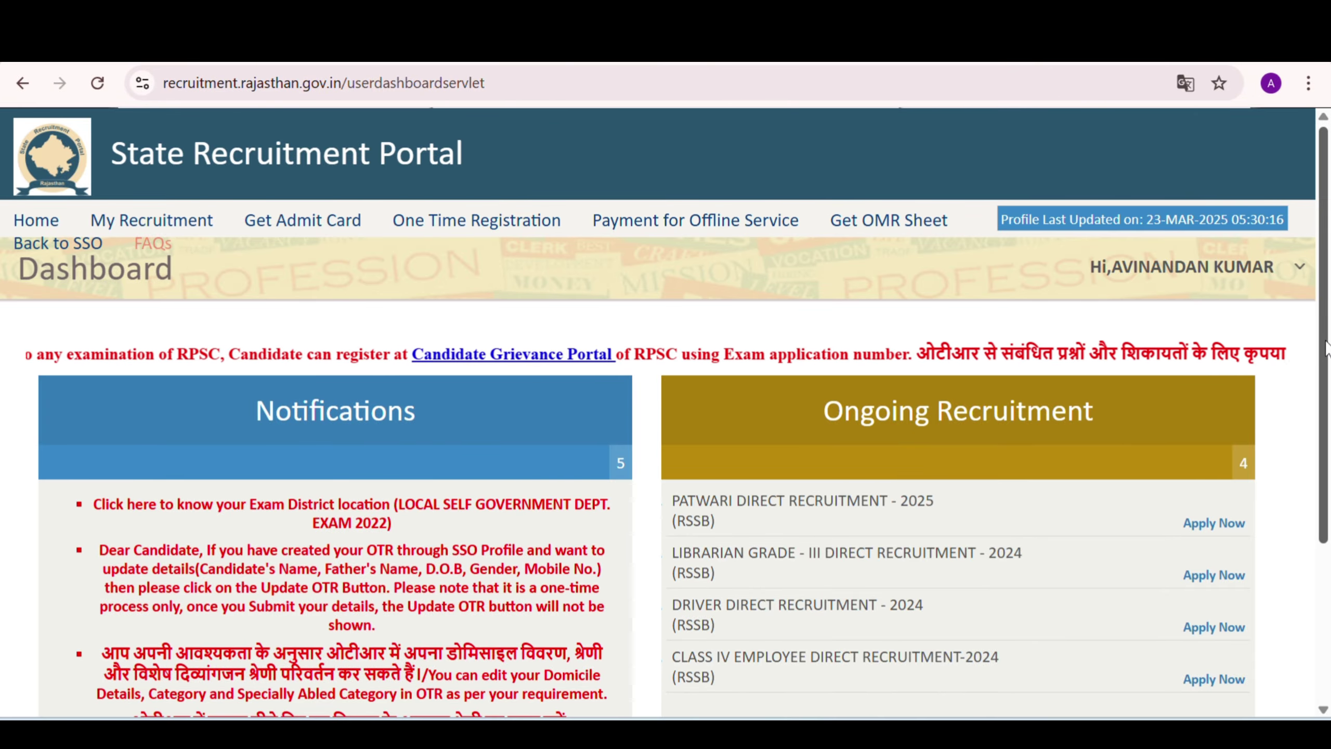
# Try to apply for CLASS IV EMPLOYEE DIRECT RECRUITMENT-2024 from the Ongoing Recruitment list and dismiss the alert
pyautogui.moveTo(1320, 353); pyautogui.dragTo(1329, 462)
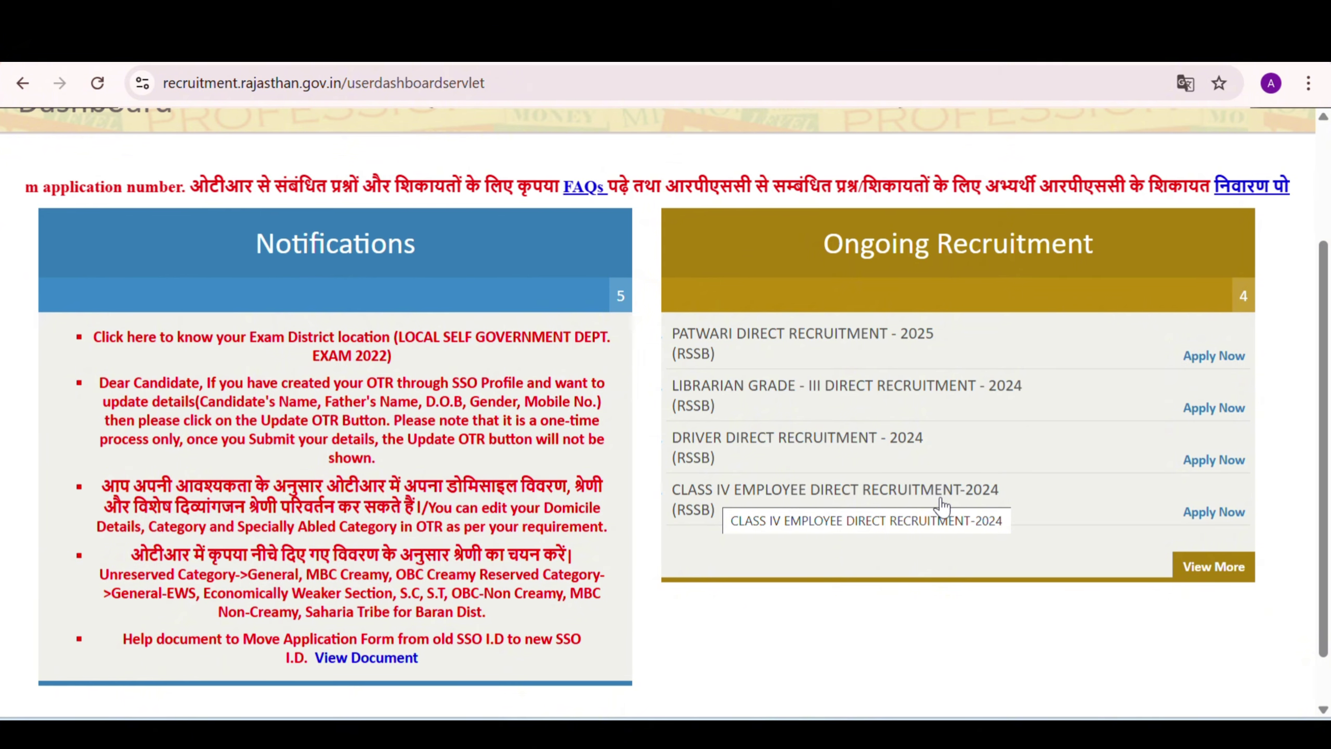
pyautogui.click(1224, 519)
pyautogui.press('Return')
pyautogui.scroll(-1, 1228, 498)
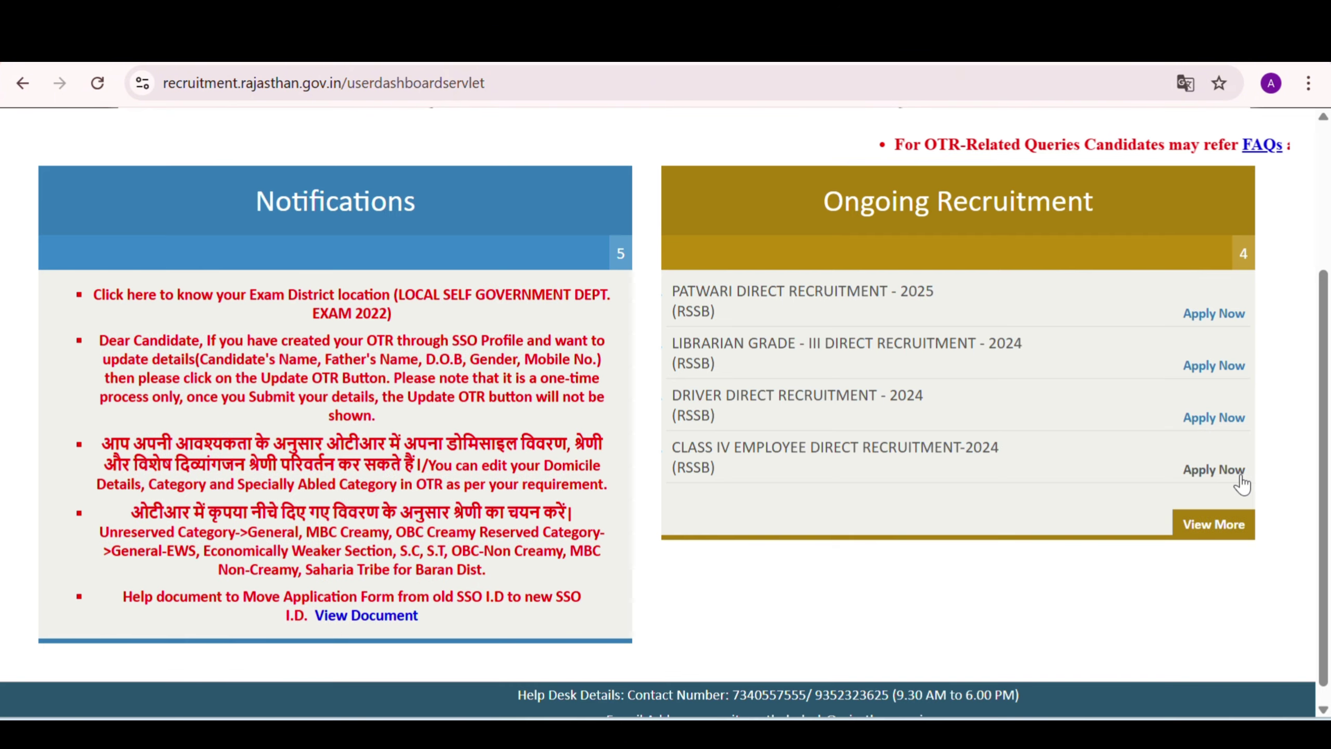
pyautogui.click(1233, 478)
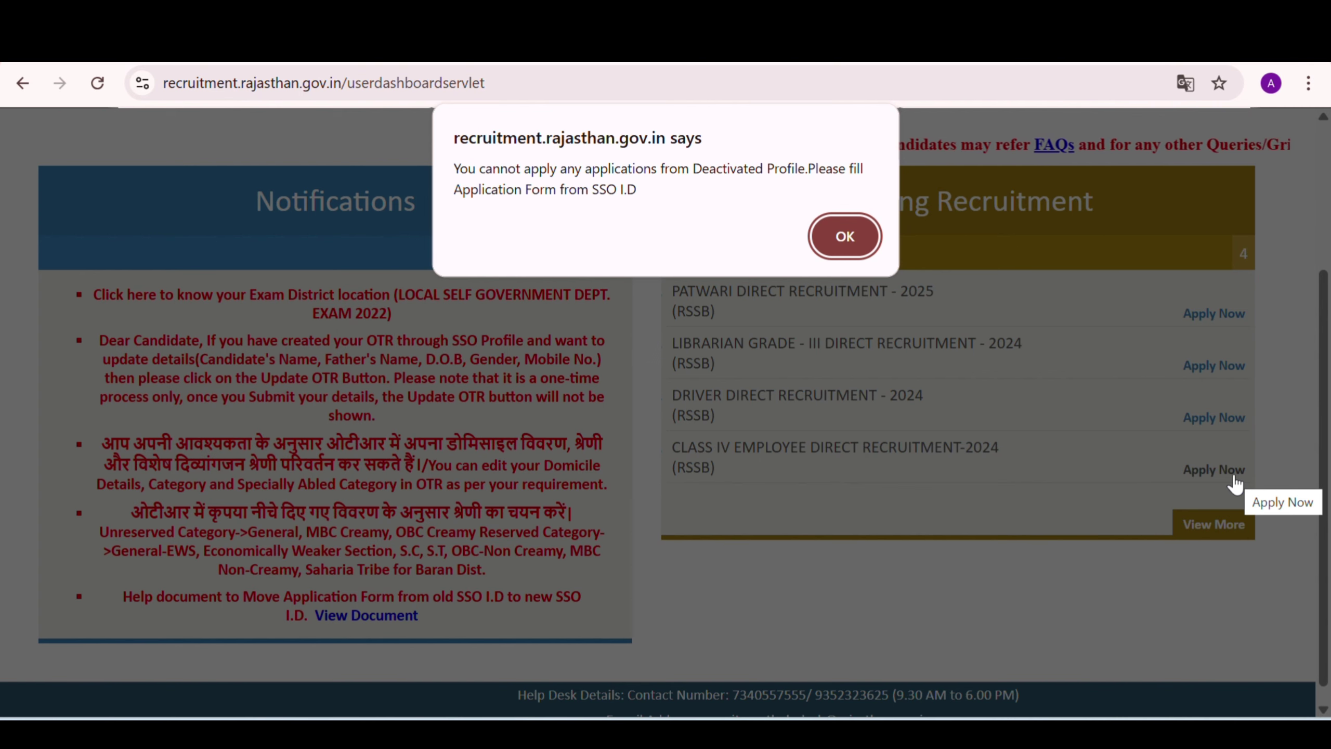
pyautogui.click(845, 237)
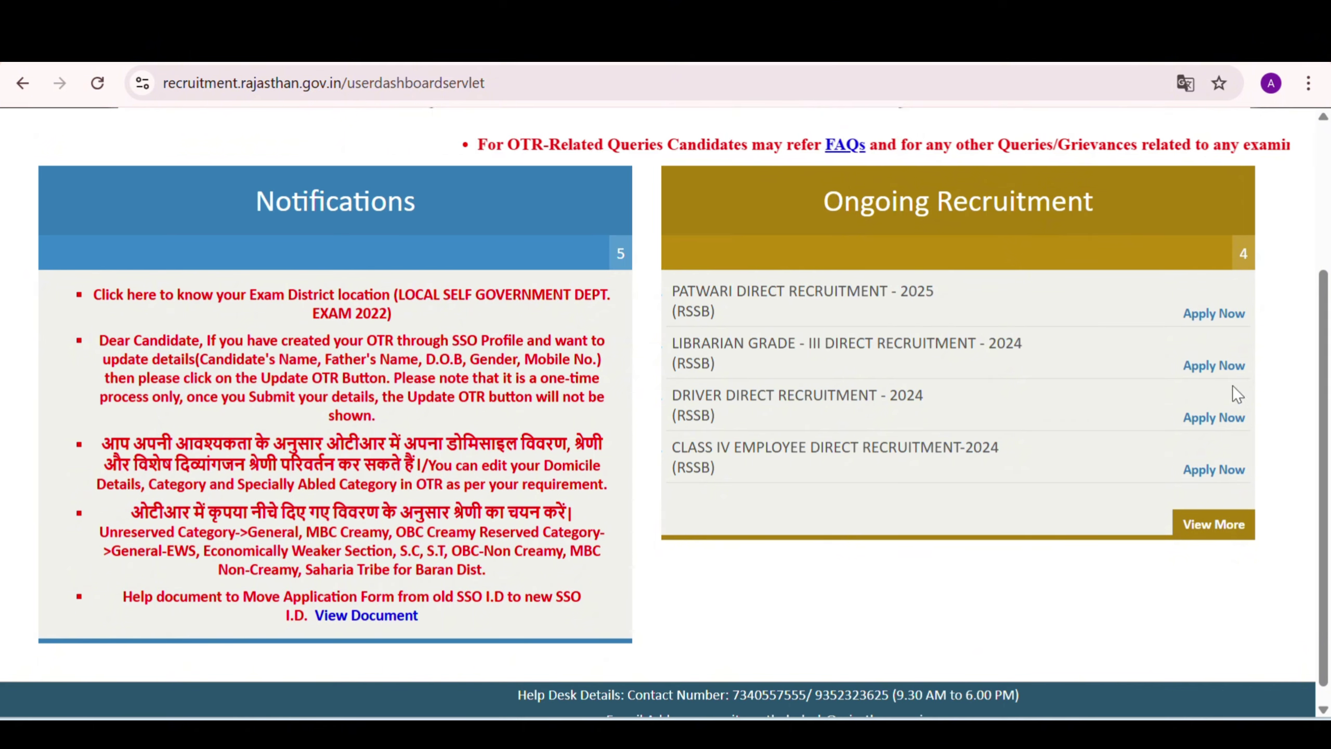
# Open One Time Registration, answer No to being a Rajasthan resident candidate, and activate the Aadhar number field
pyautogui.scroll(4, 695, 205)
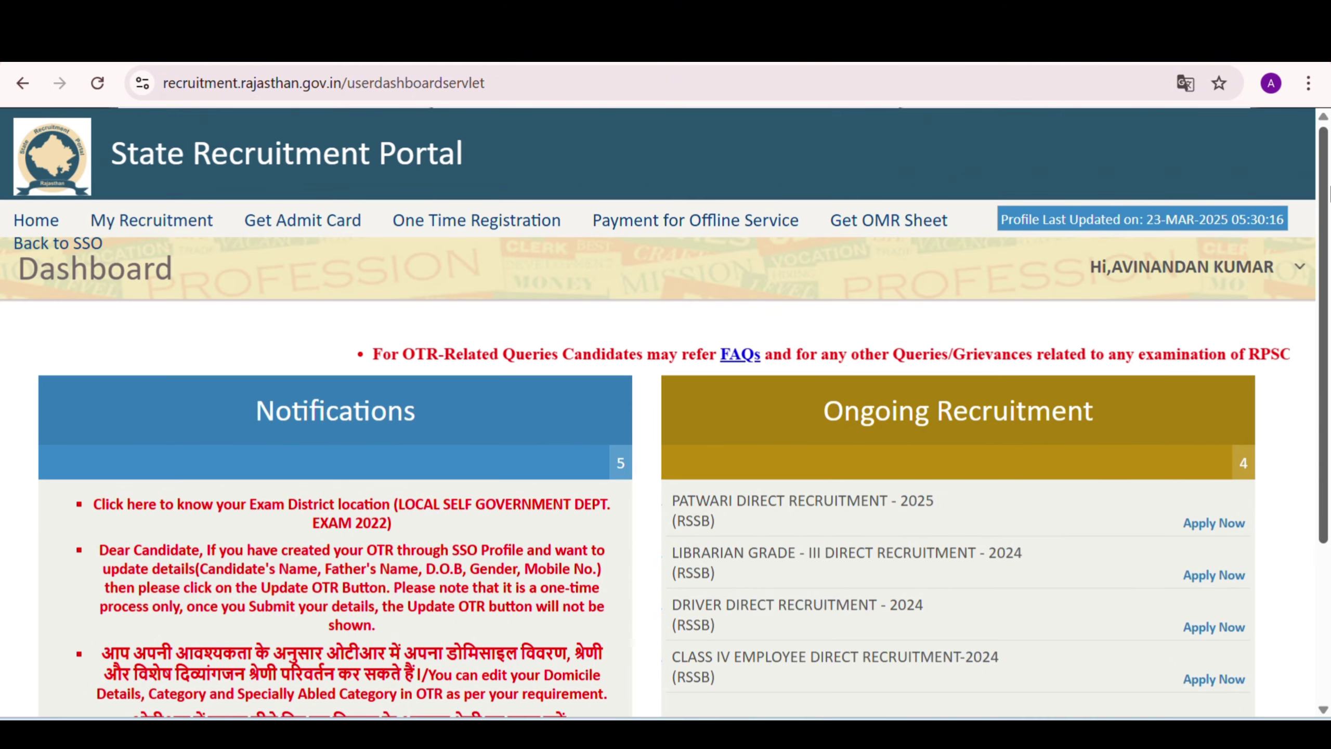
pyautogui.click(494, 229)
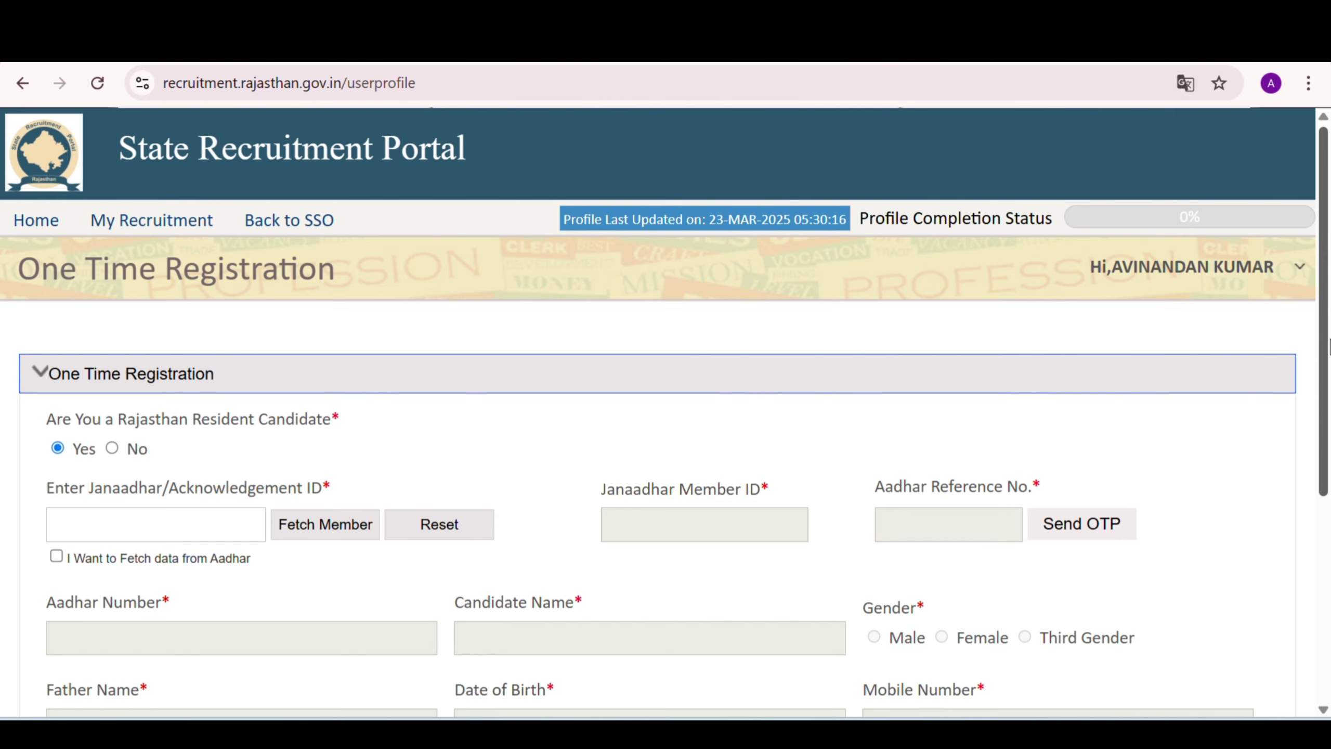
pyautogui.scroll(-1, 1329, 378)
pyautogui.scroll(-2, 1329, 377)
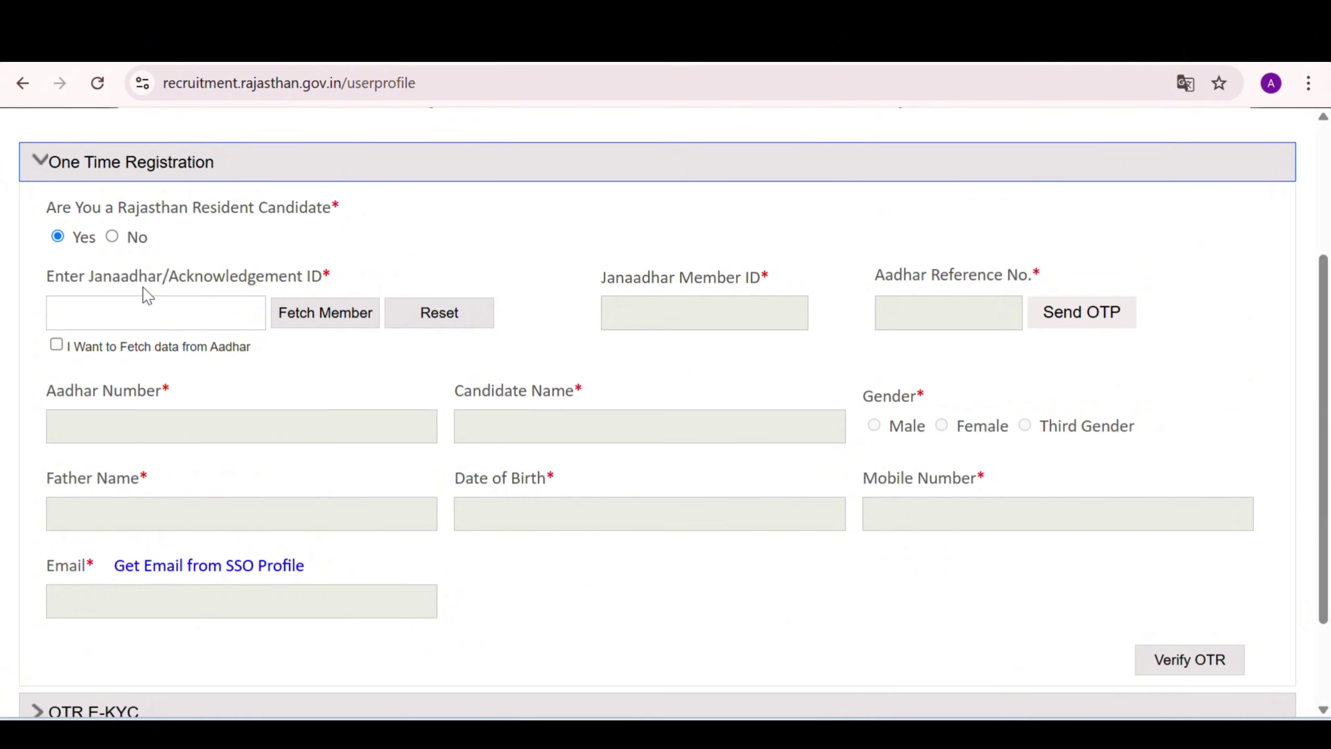
pyautogui.click(112, 237)
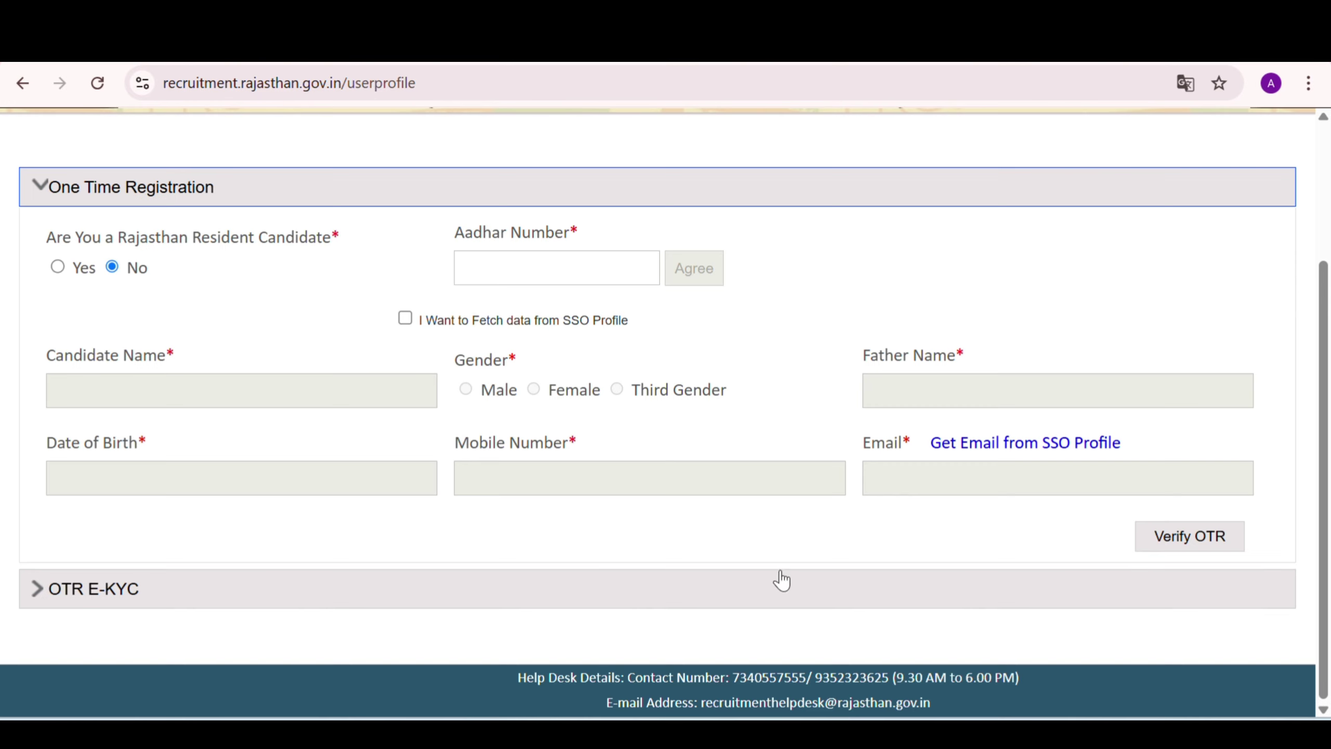
pyautogui.scroll(2, 781, 581)
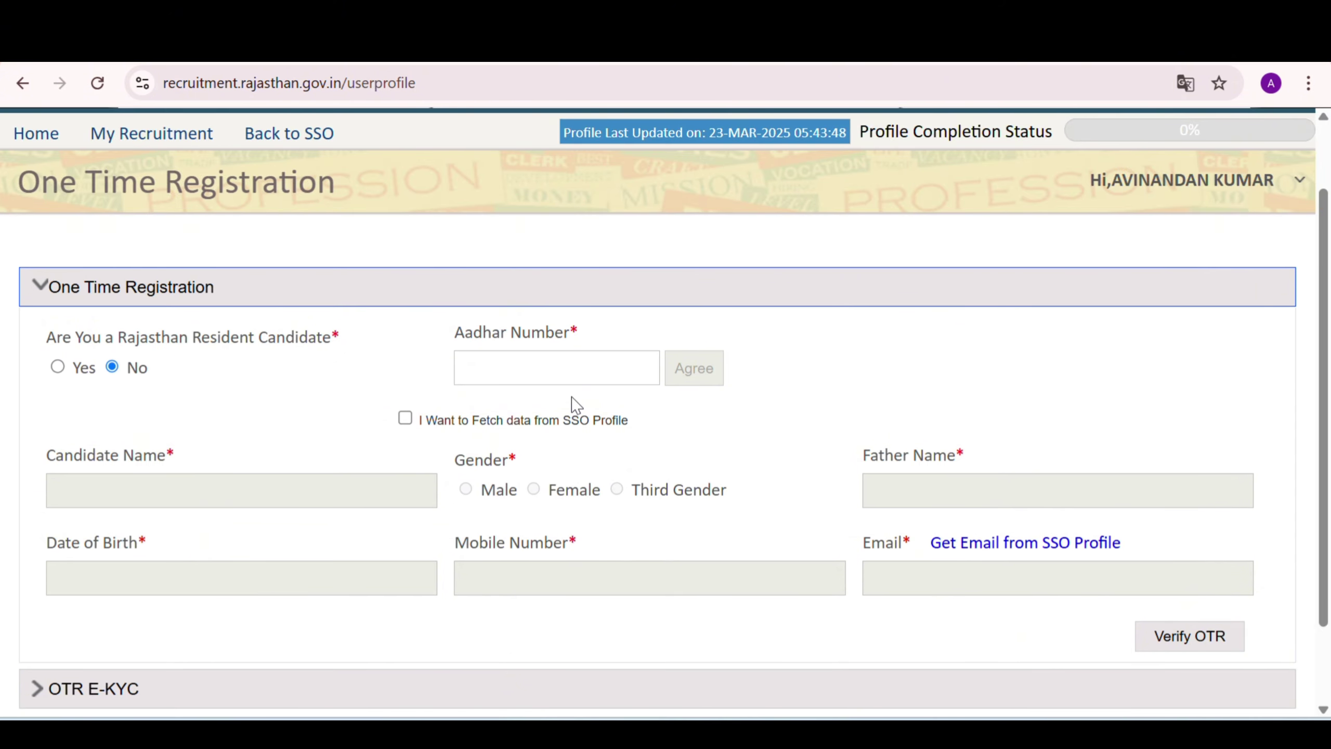
pyautogui.click(526, 370)
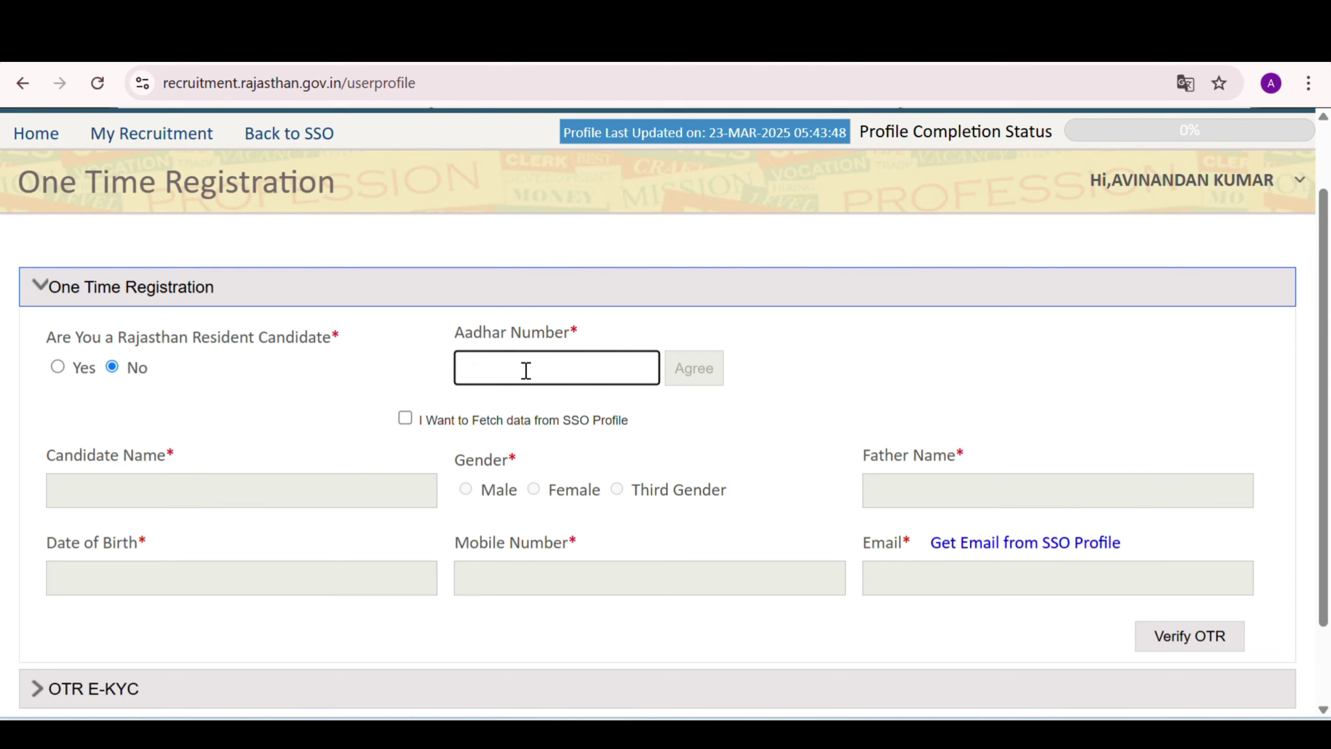
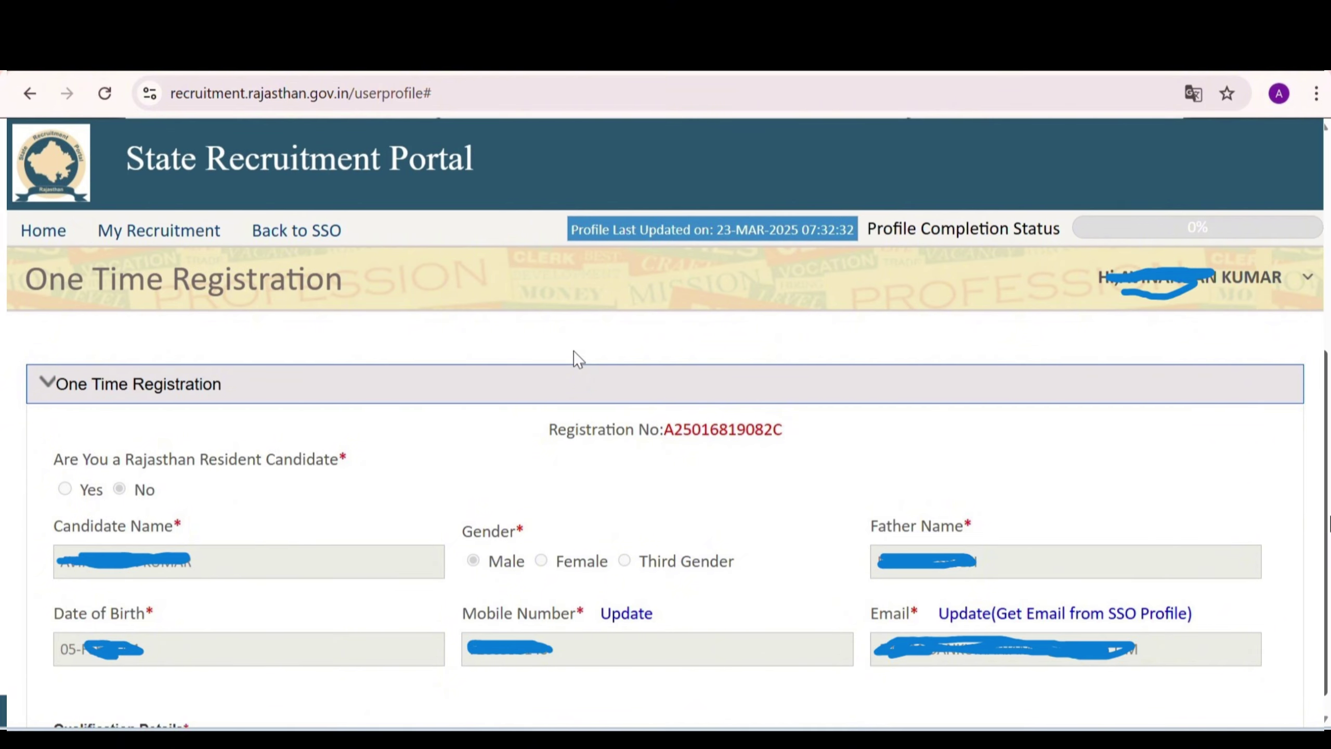
# Fetch the application form and pay the one-time registration fee for the non-resident UNRESERVED category, acknowledging the transaction
pyautogui.scroll(-5, 941, 613)
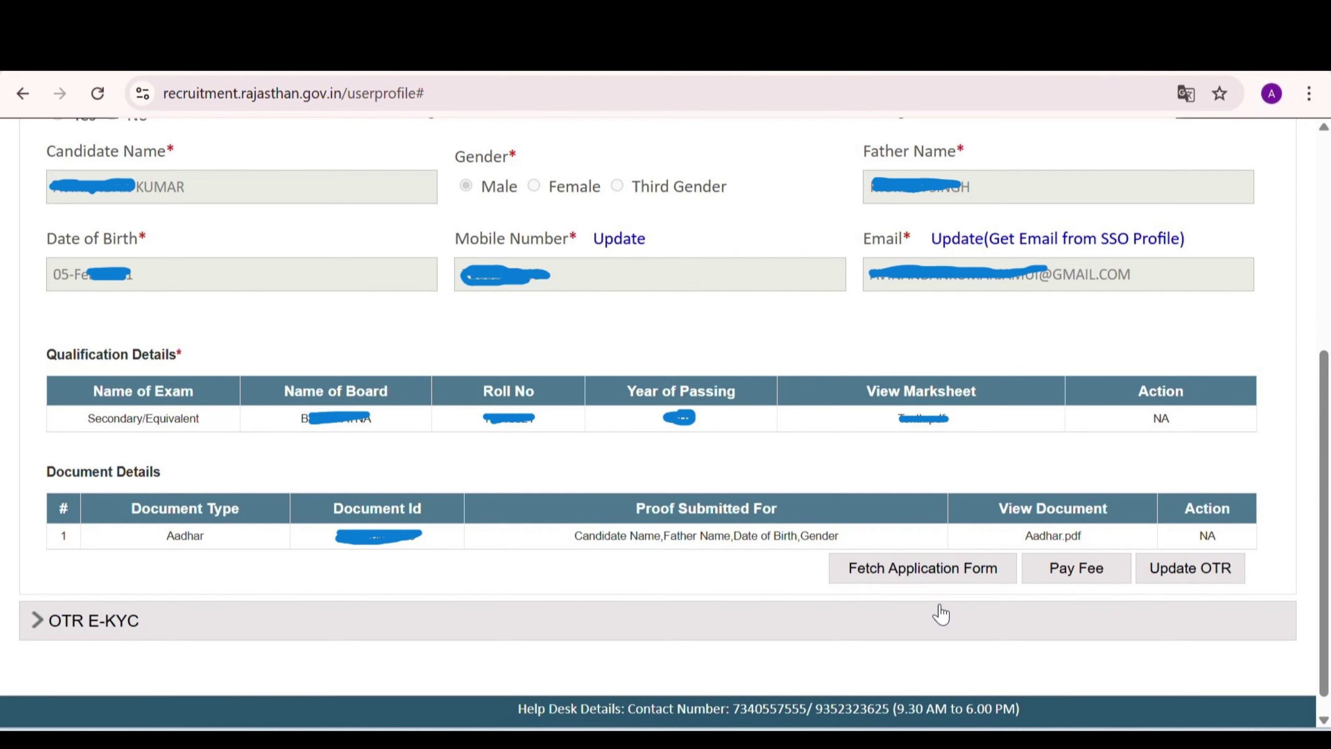
pyautogui.click(938, 574)
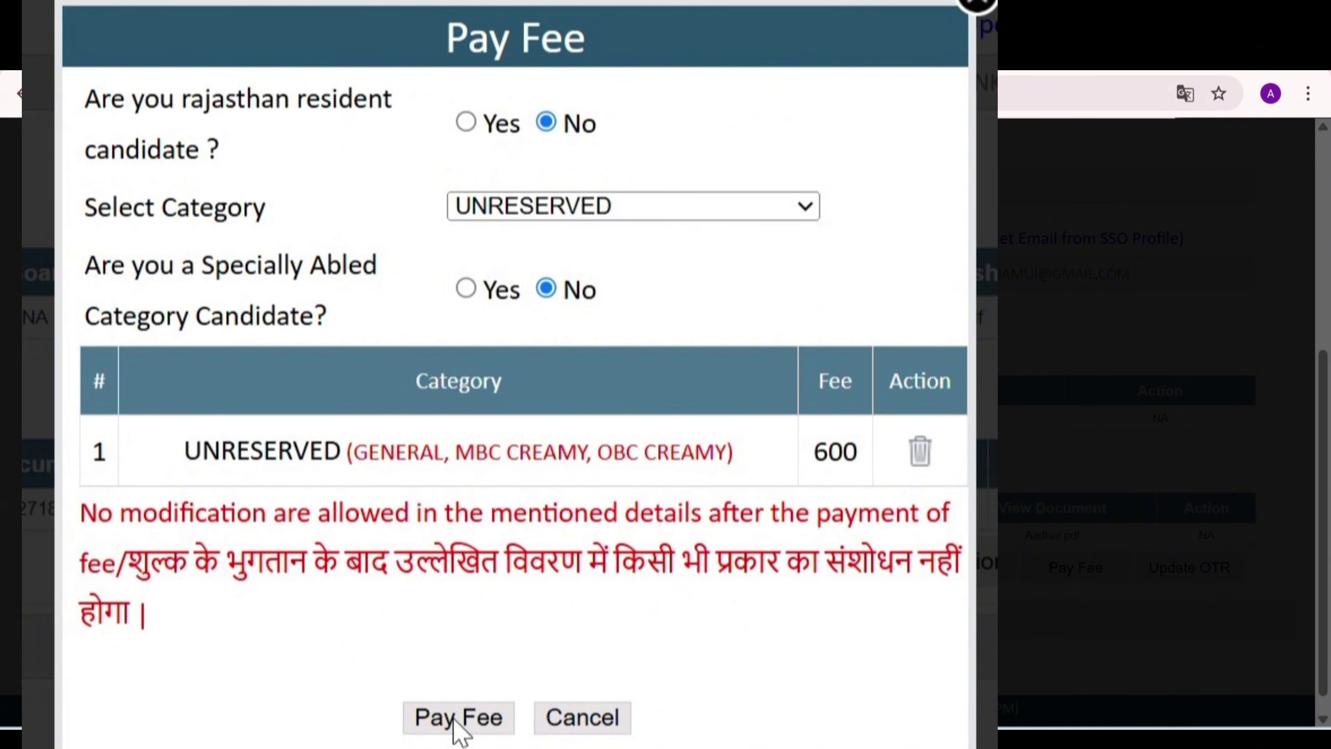
pyautogui.click(456, 717)
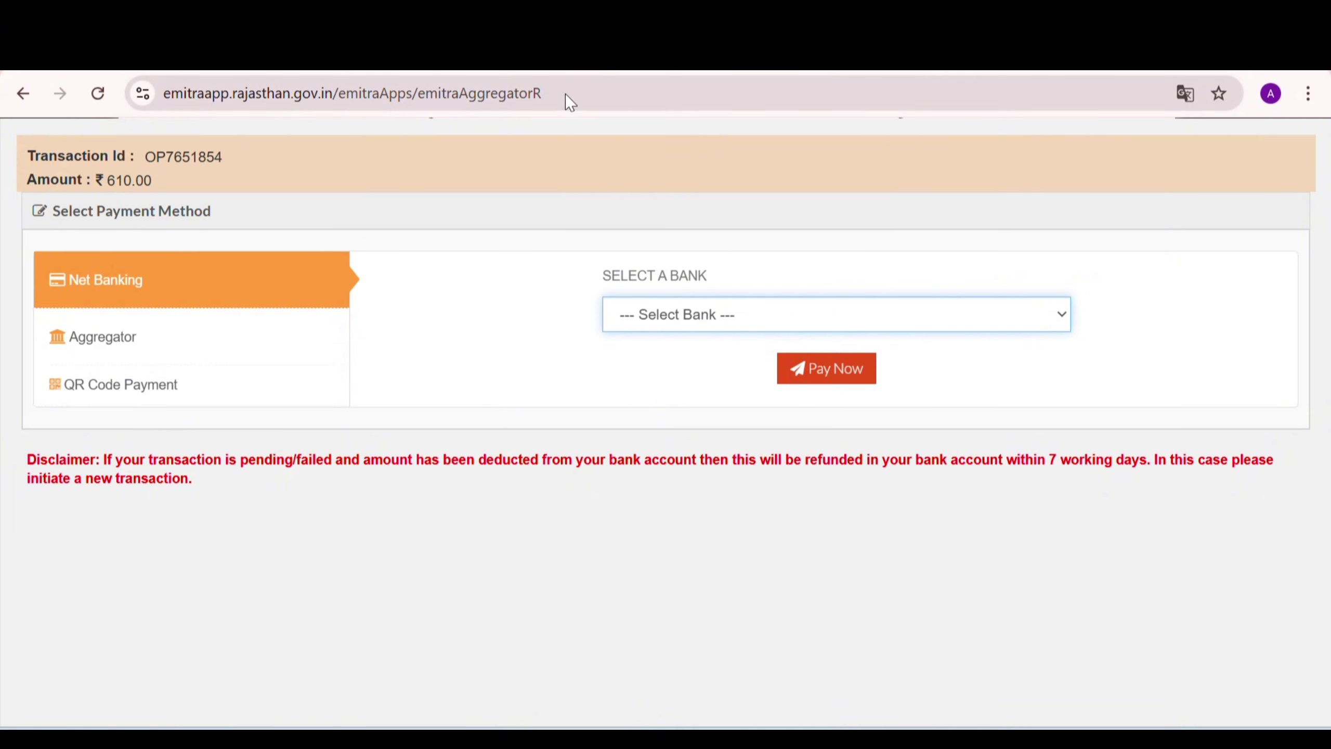
pyautogui.click(556, 72)
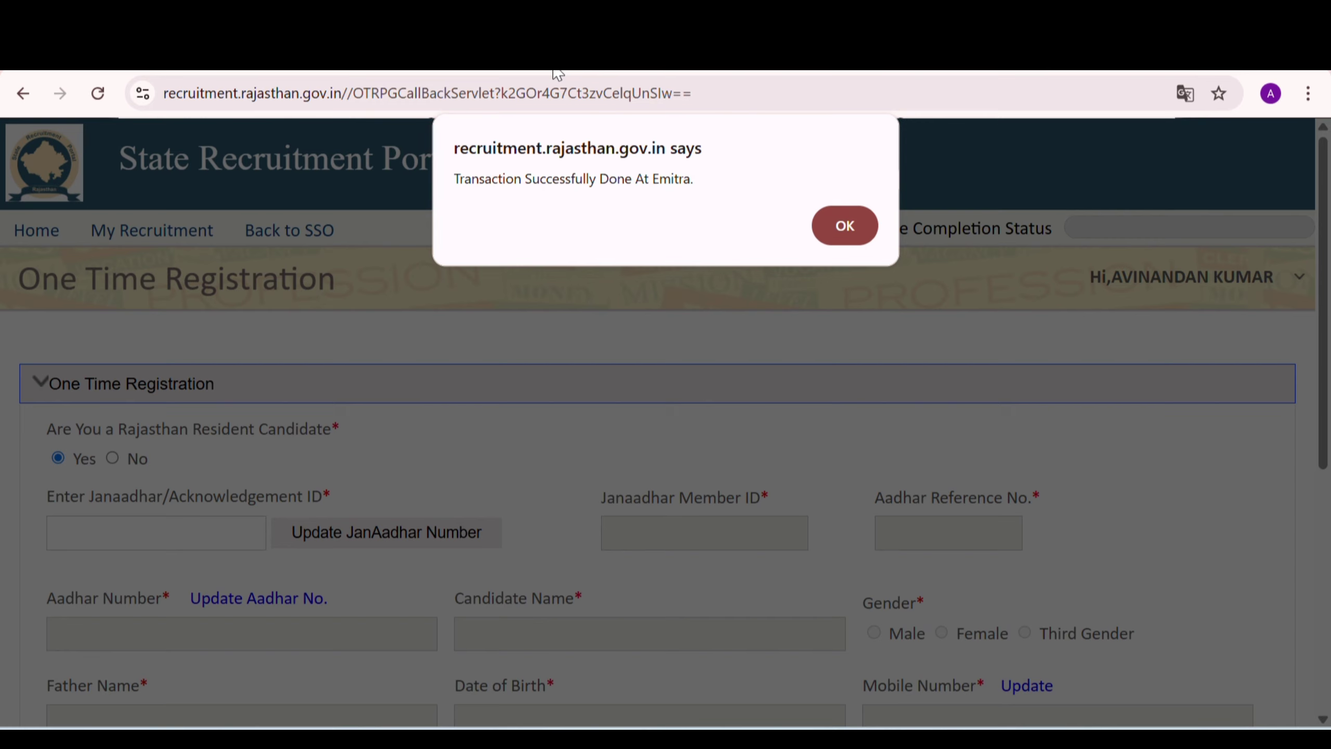
pyautogui.click(842, 226)
pyautogui.scroll(-8, 836, 219)
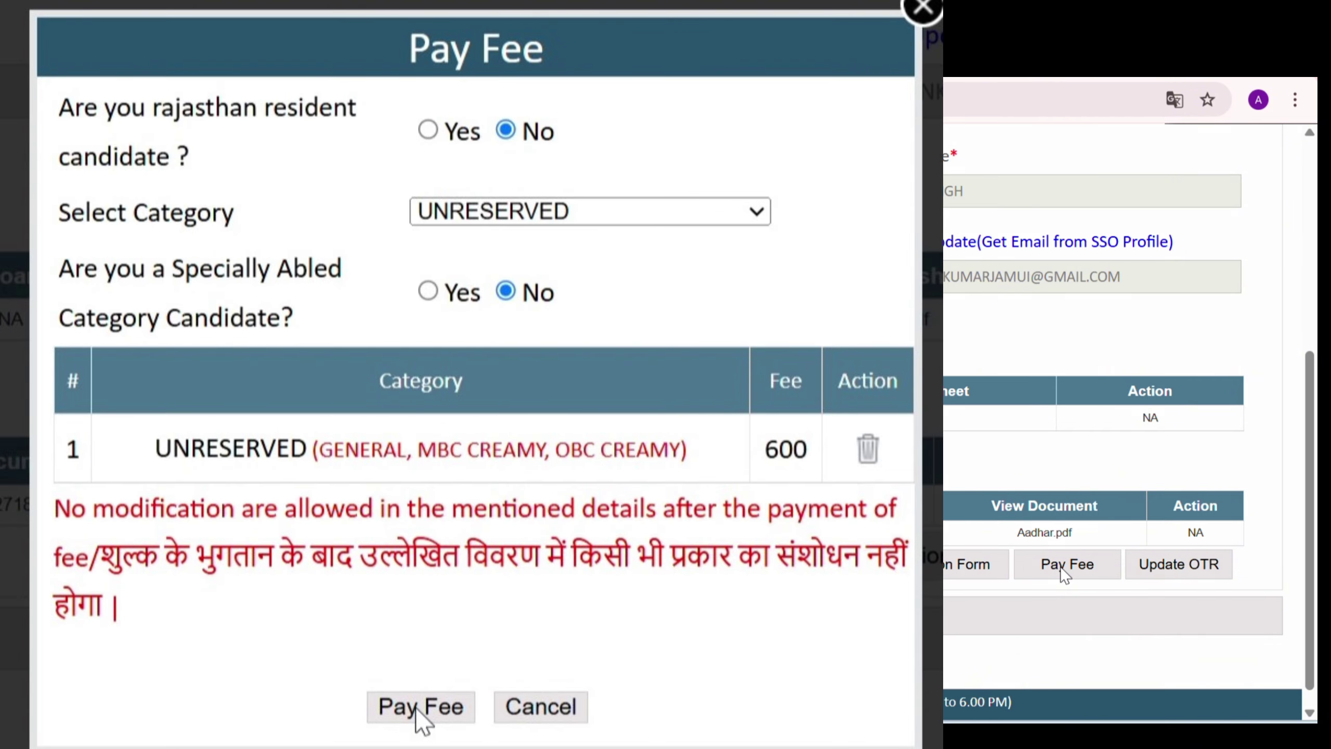
pyautogui.click(1062, 570)
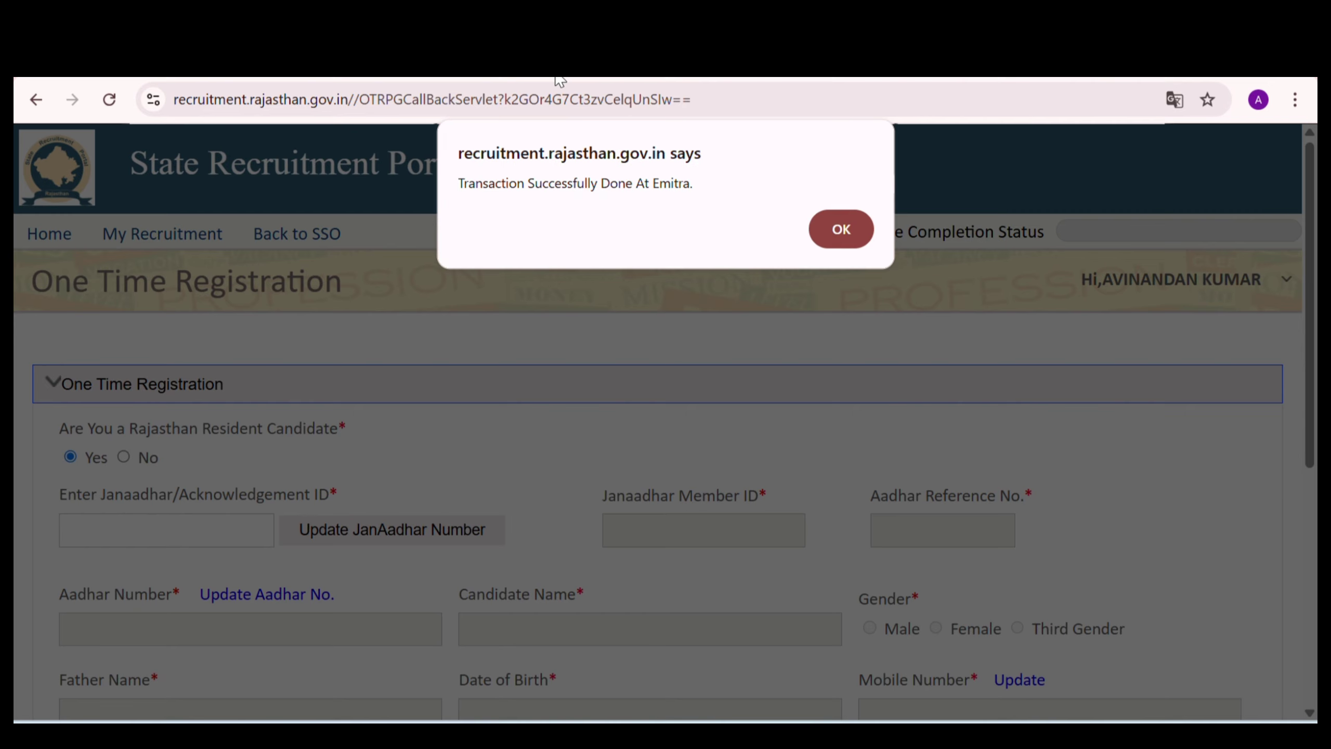
pyautogui.click(839, 231)
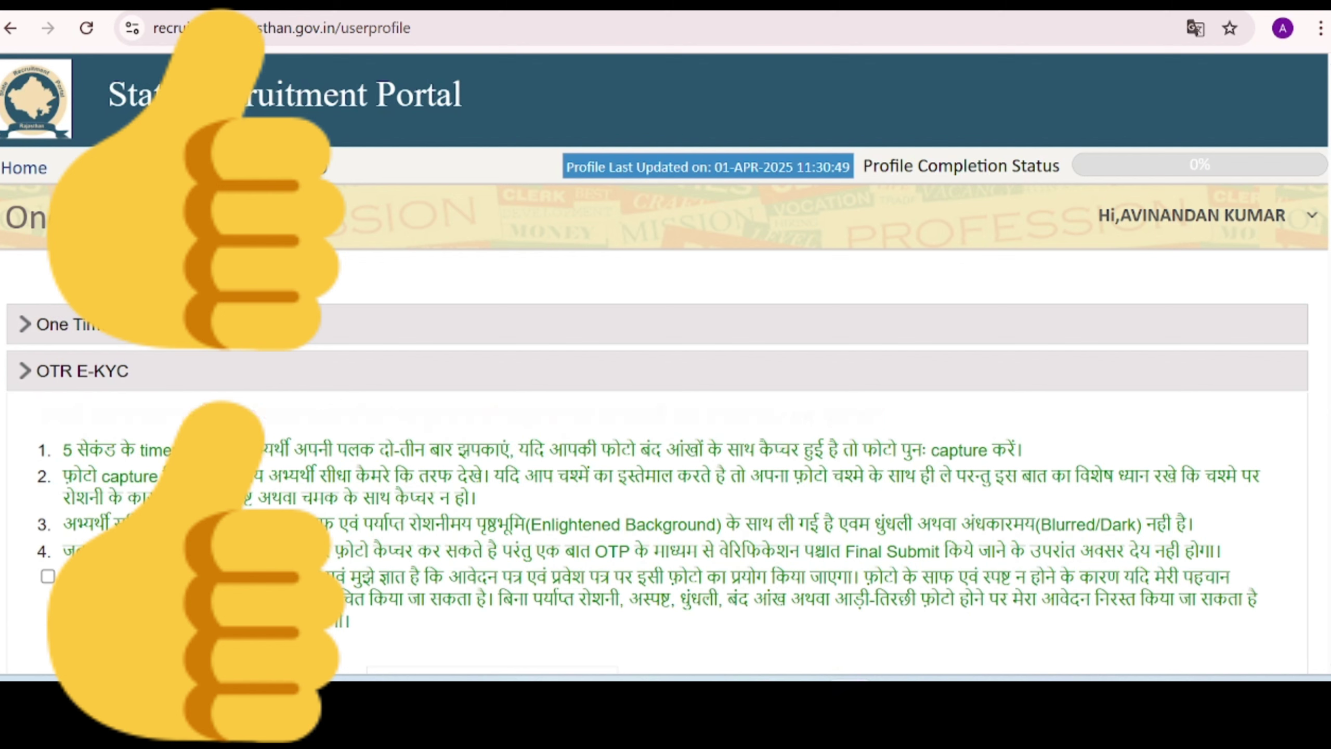
# Accept the photo declaration in the OTR E-KYC section and review the captured photo and handwritten specimen
pyautogui.click(48, 576)
pyautogui.scroll(-5, 666, 367)
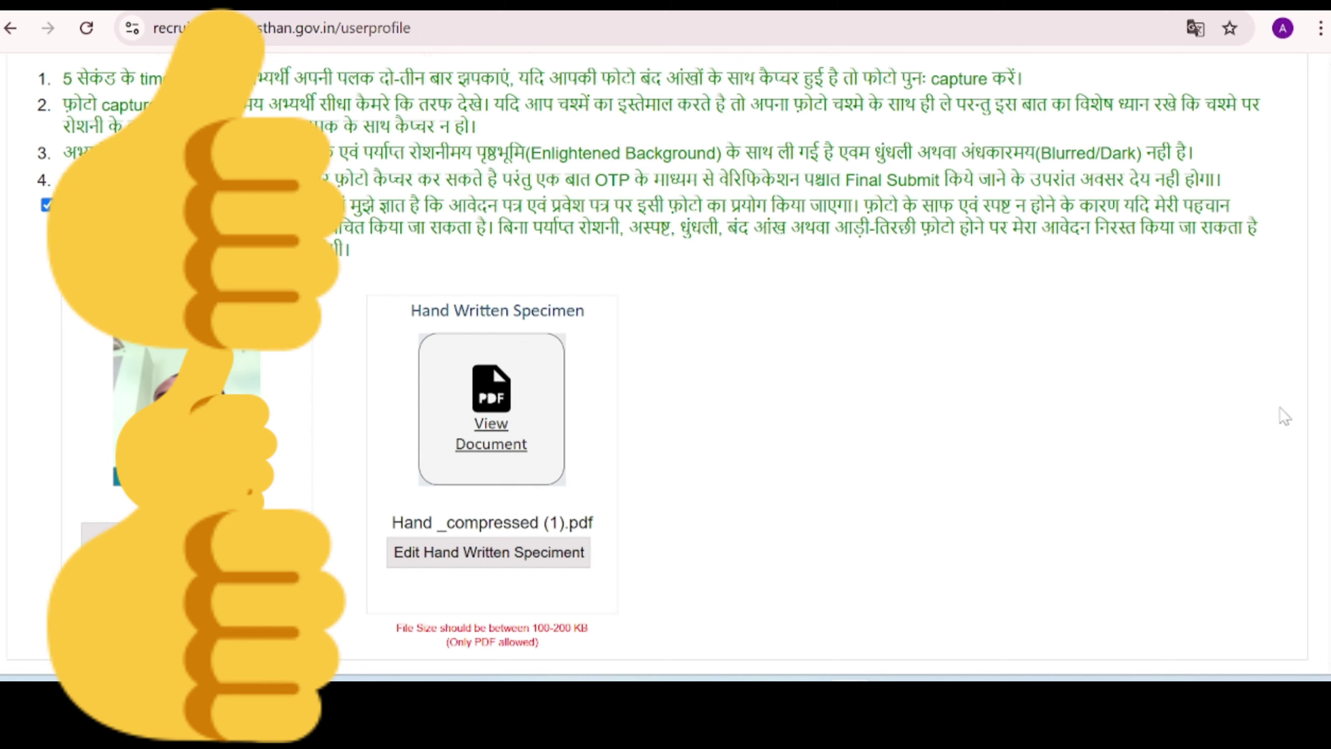
pyautogui.scroll(-2, 665, 365)
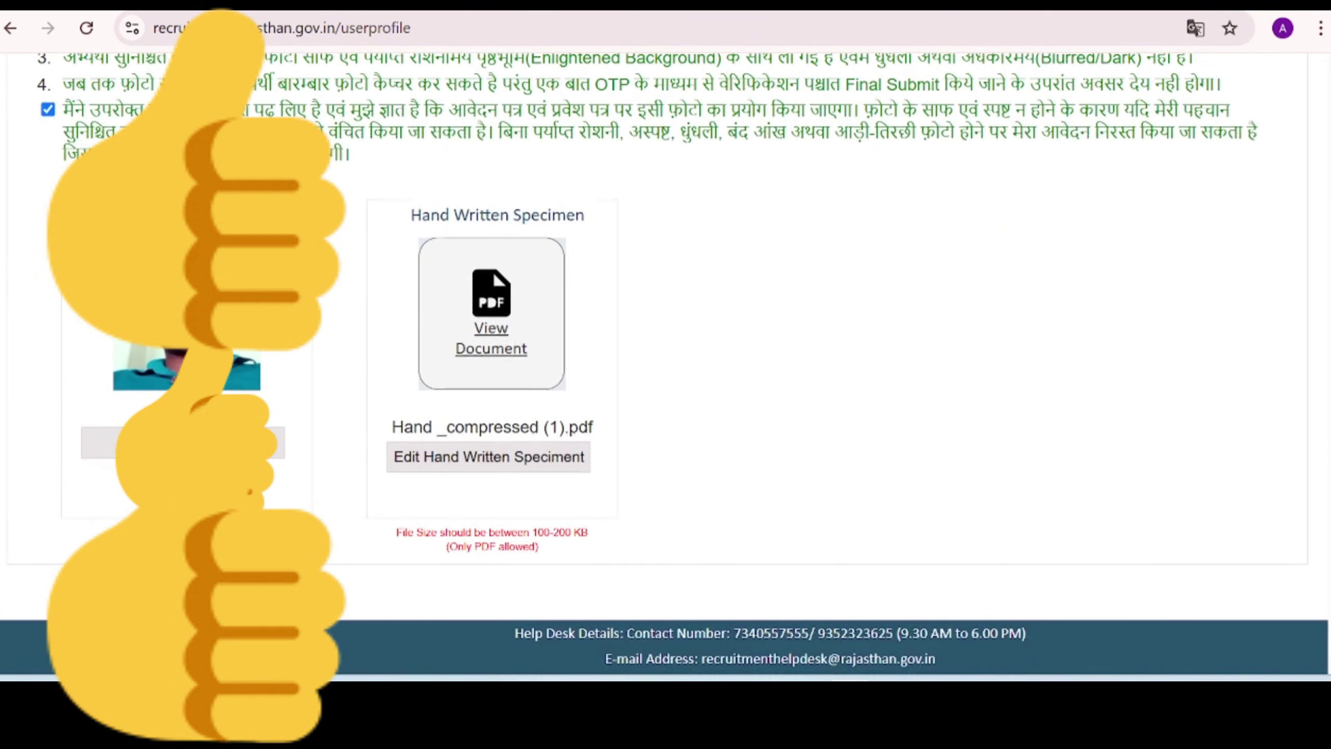
pyautogui.scroll(1, 665, 365)
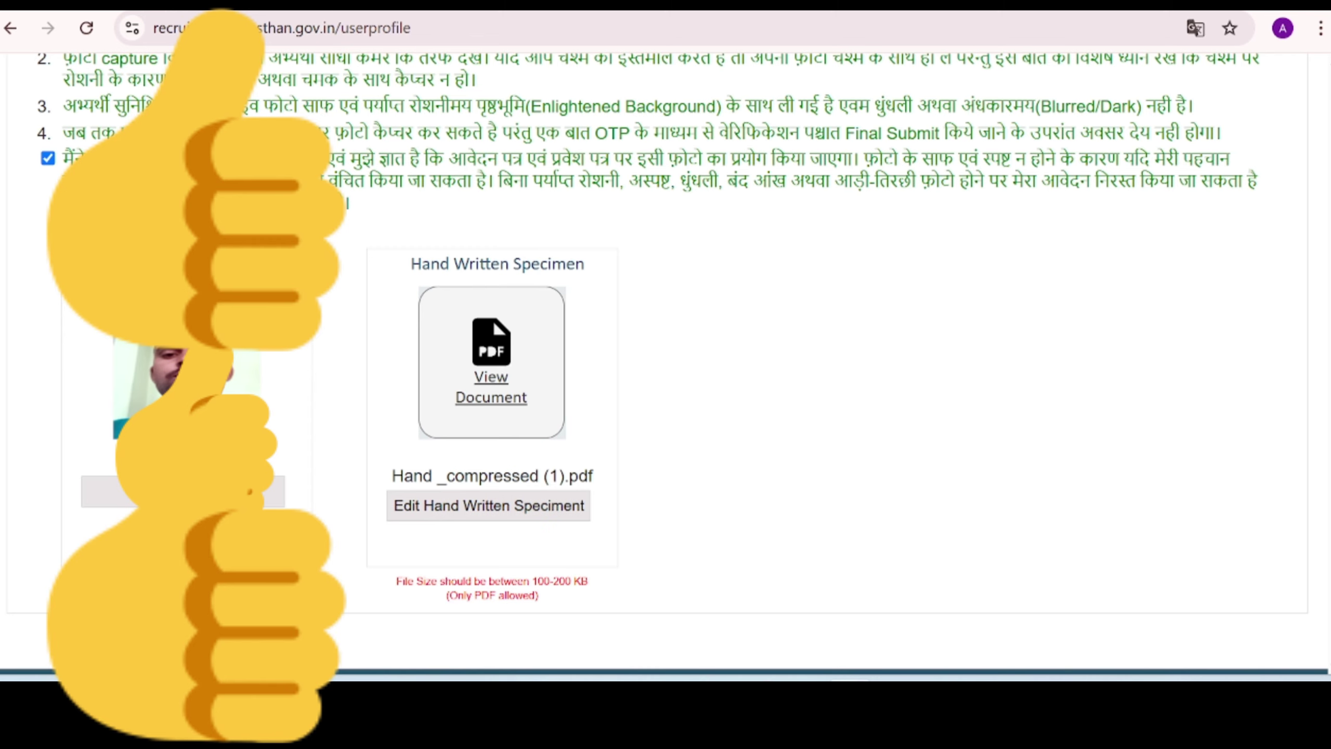
pyautogui.scroll(5, 666, 362)
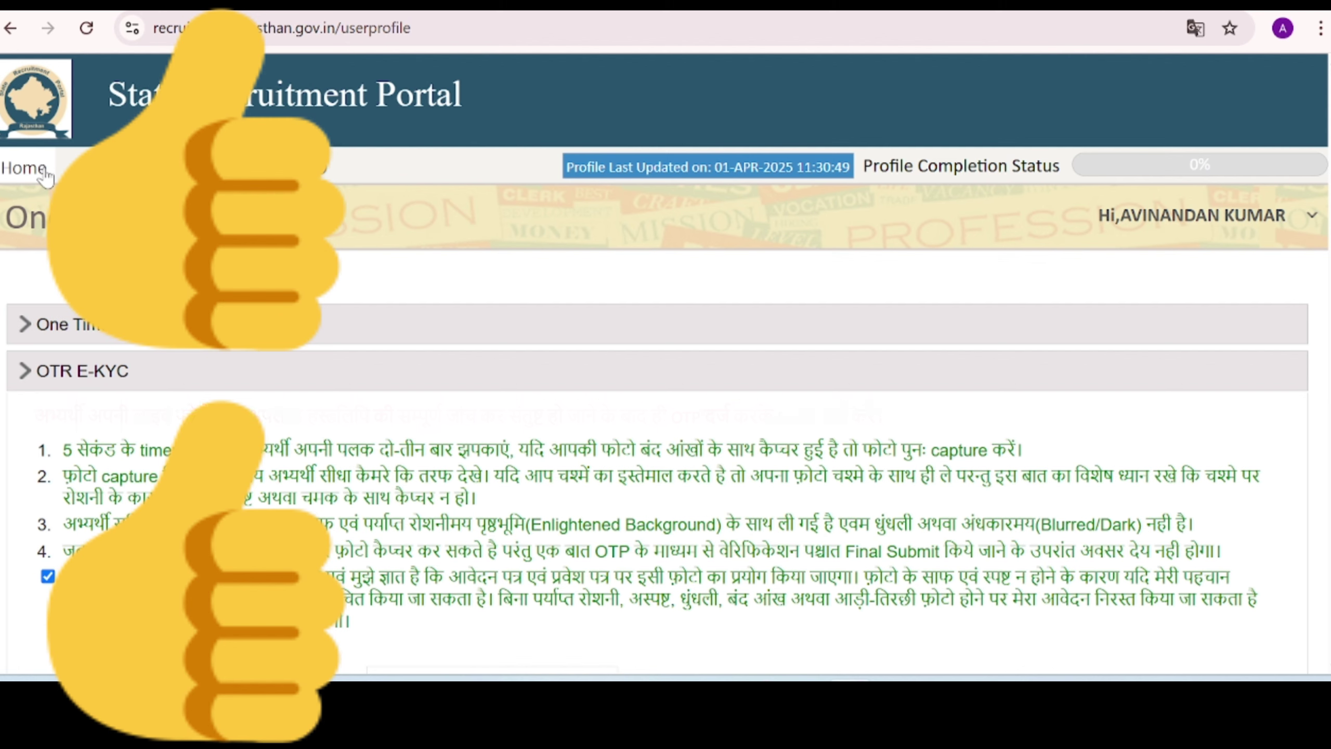
# Return to the dashboard, start the CLASS IV EMPLOYEE DIRECT RECRUITMENT-2024 application, and choose the CLASS IV post
pyautogui.click(140, 168)
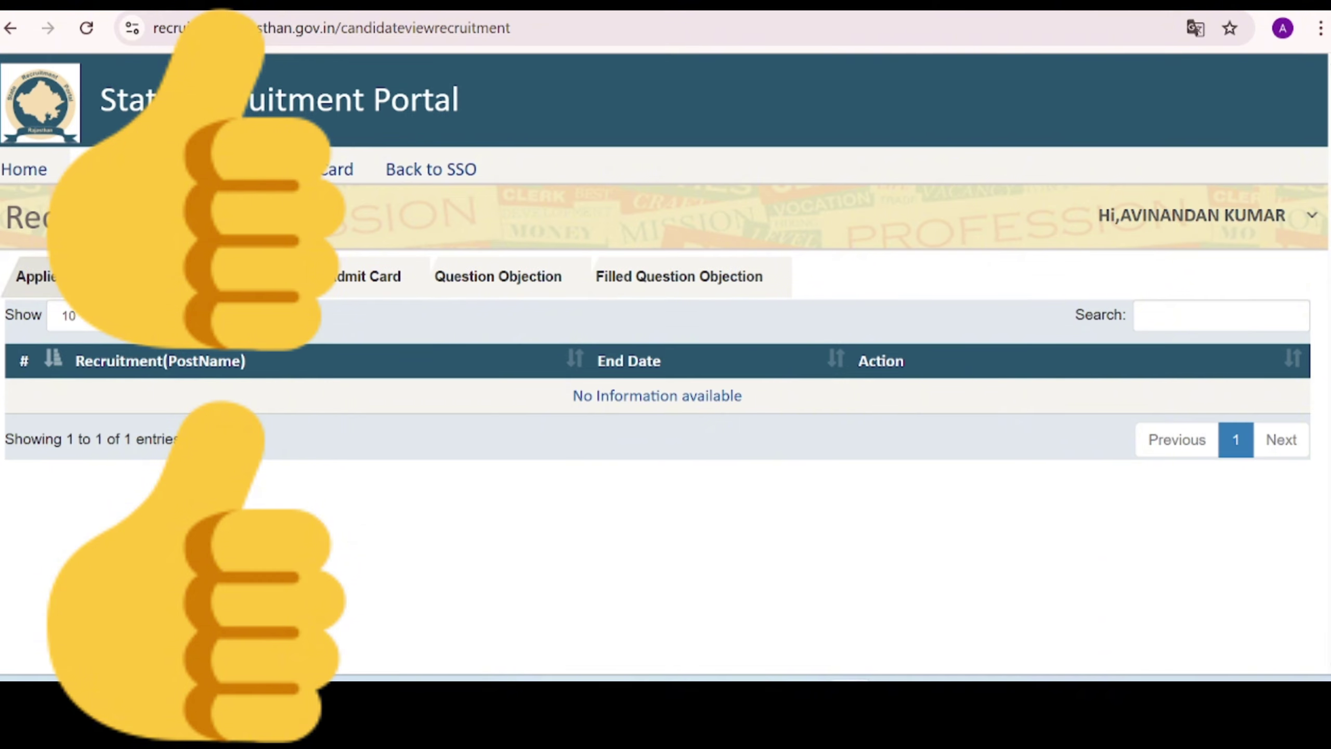
pyautogui.click(20, 170)
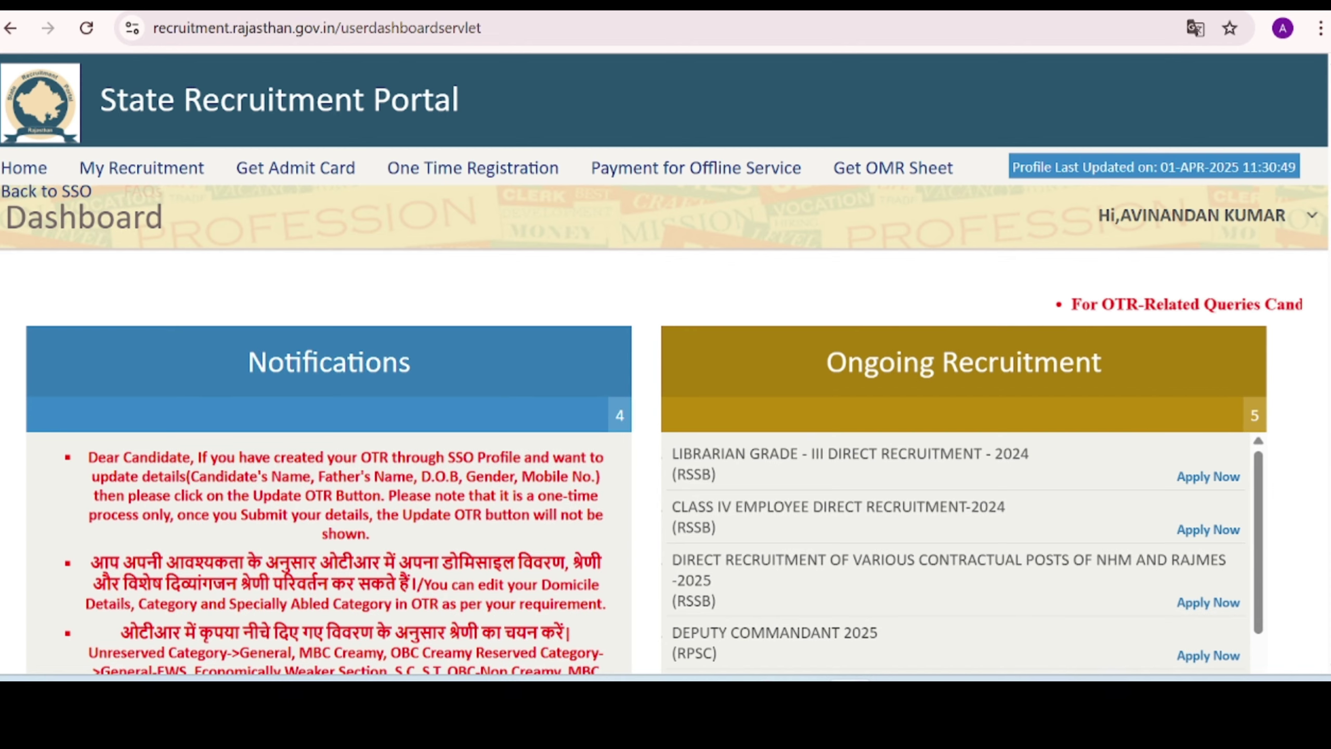
pyautogui.scroll(-1, 1061, 472)
pyautogui.scroll(-3, 257, 284)
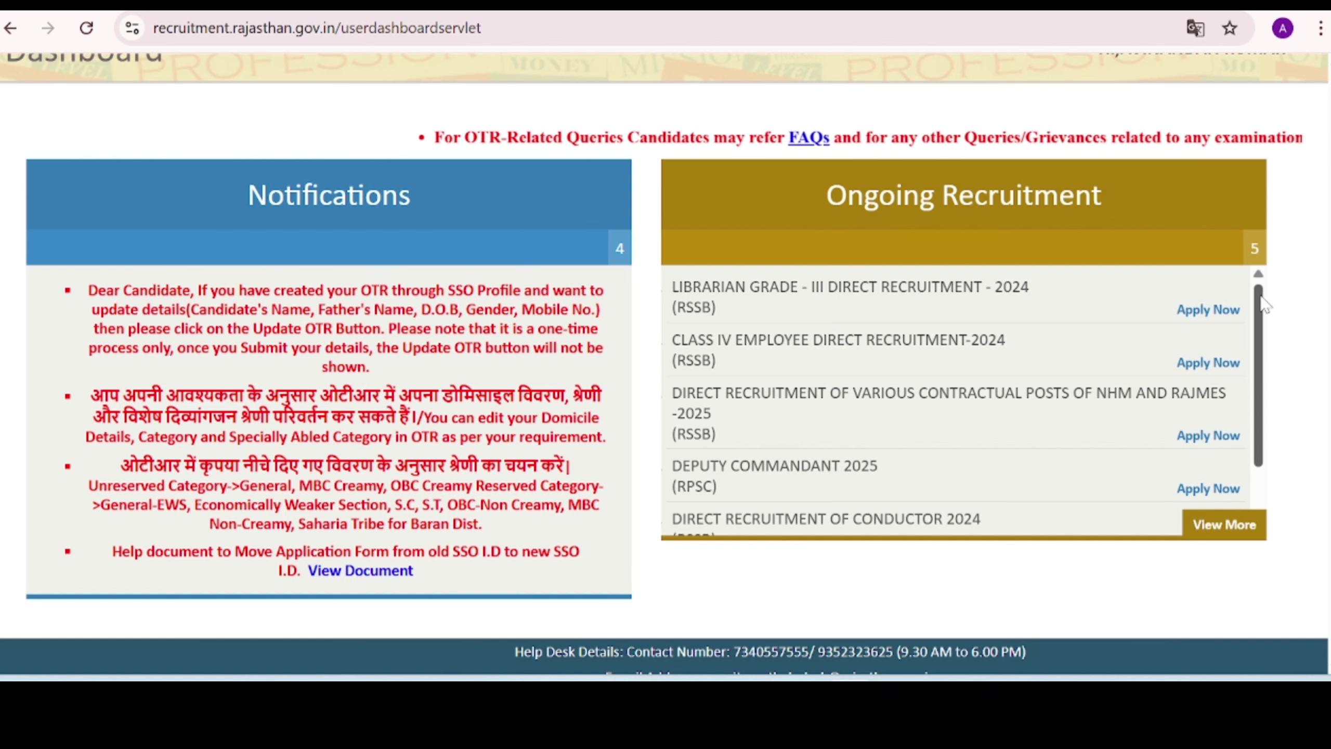
pyautogui.scroll(-1, 1263, 308)
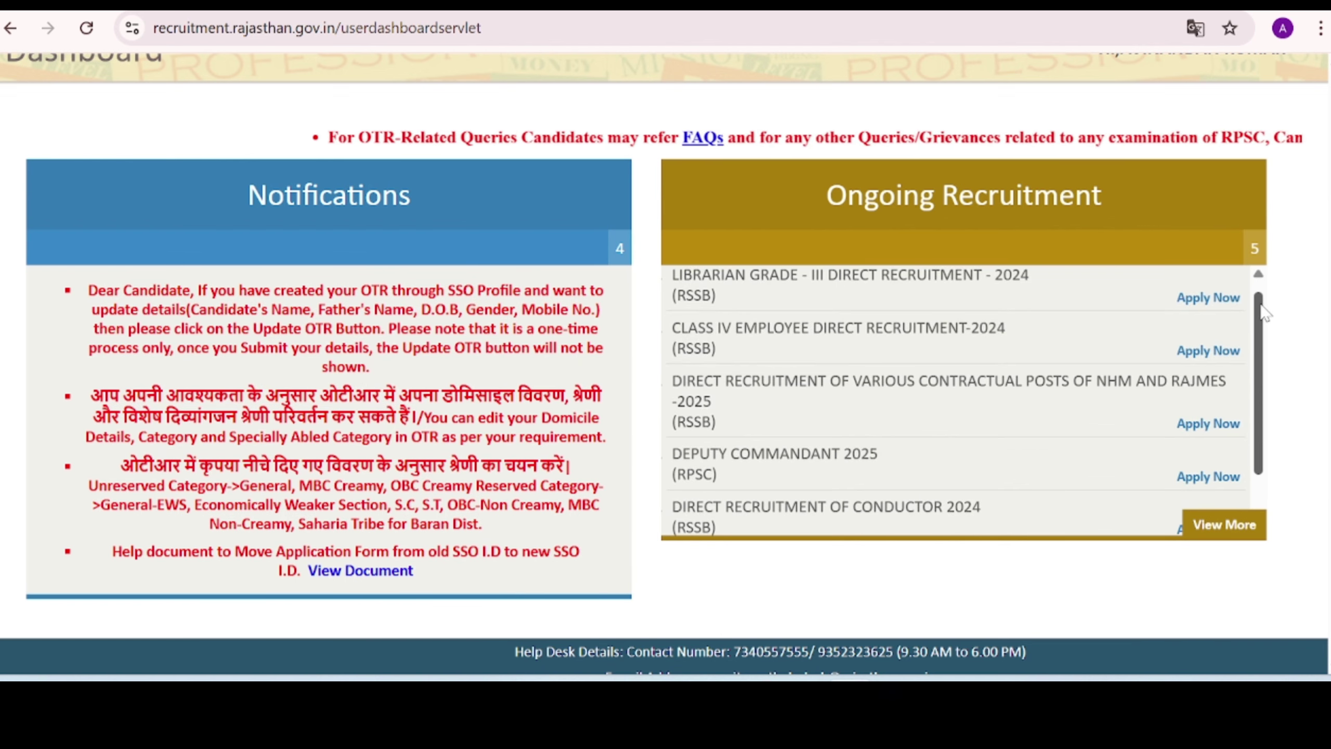
pyautogui.scroll(1, 1263, 309)
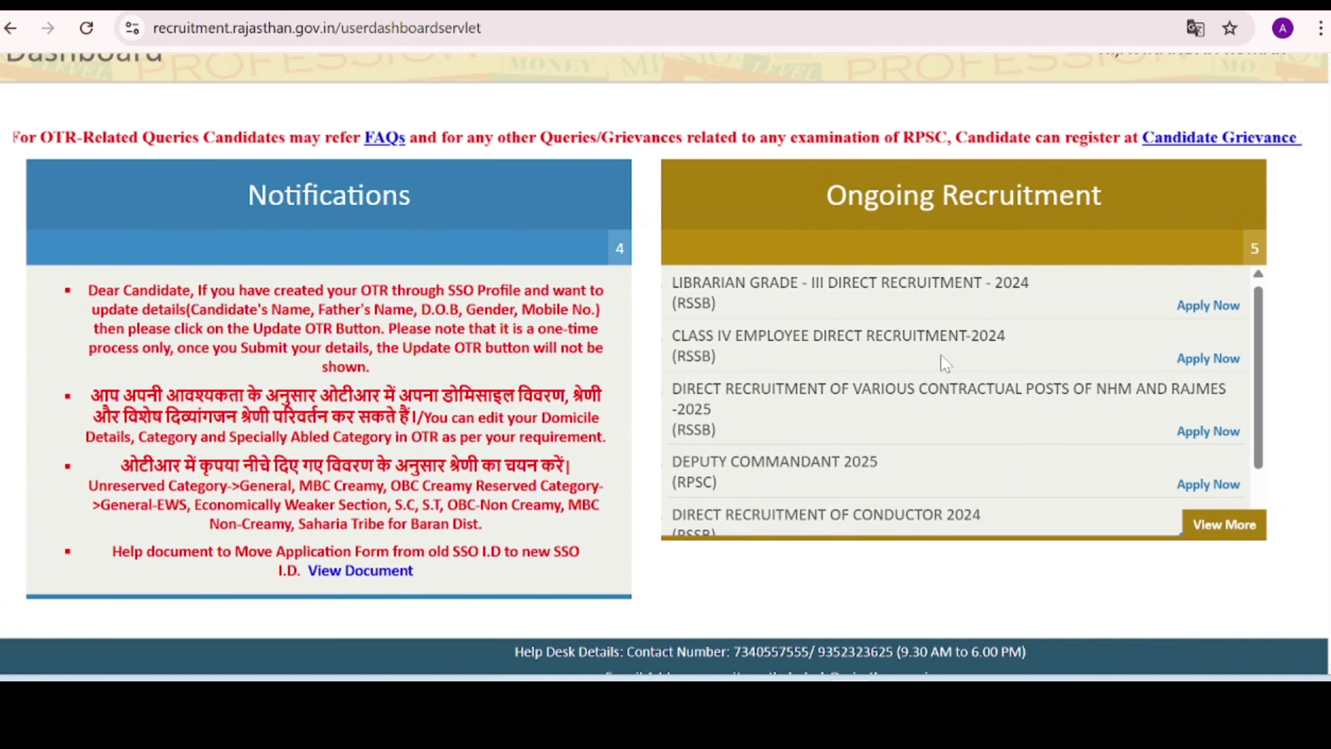
pyautogui.click(1223, 367)
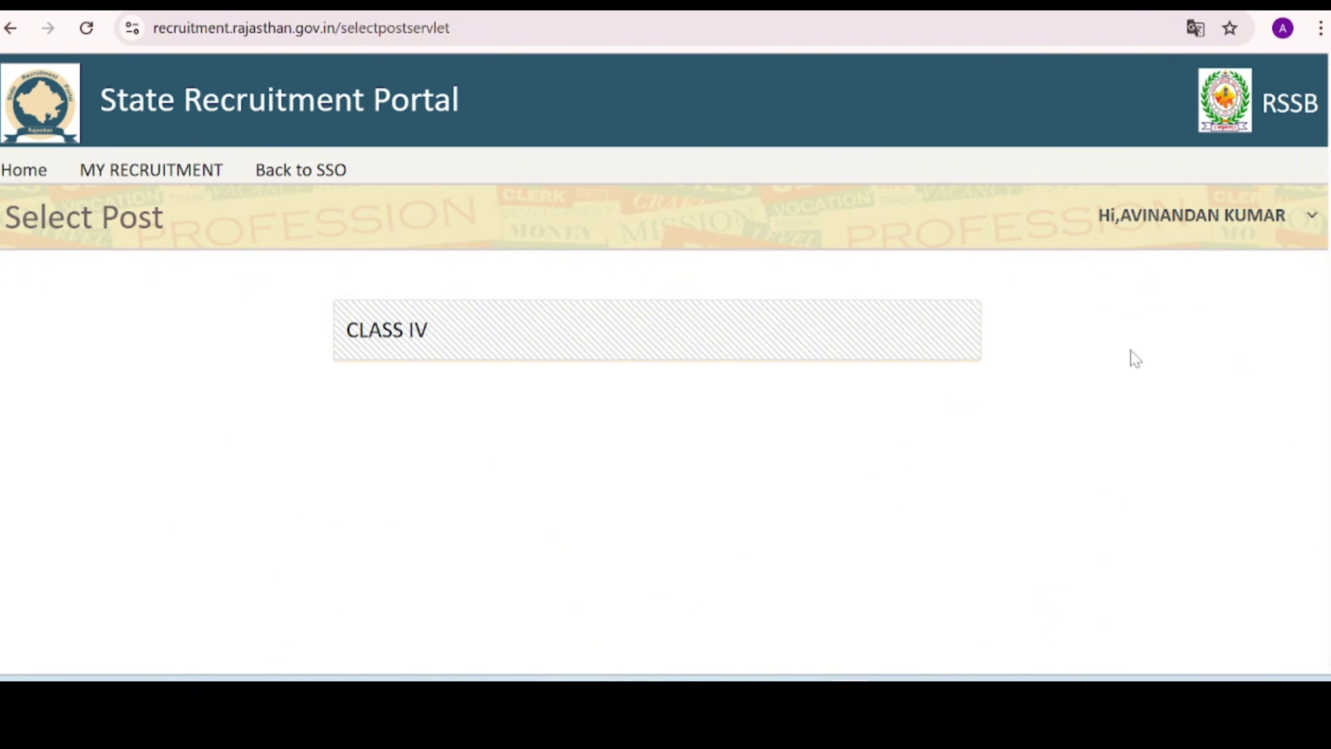
pyautogui.click(526, 350)
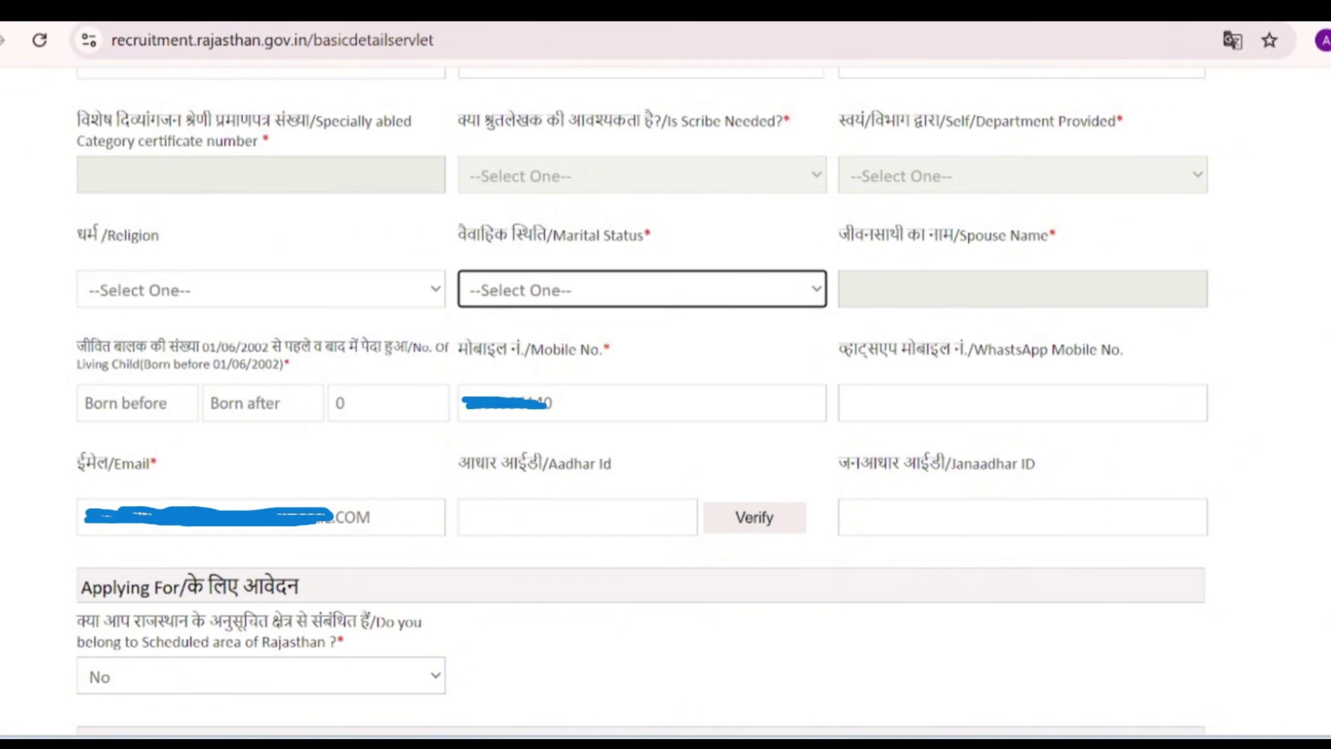
# Review the remaining basic details fields and the qualification, certificate and bank sections of the Candidate Profile
pyautogui.scroll(-8, 420, 467)
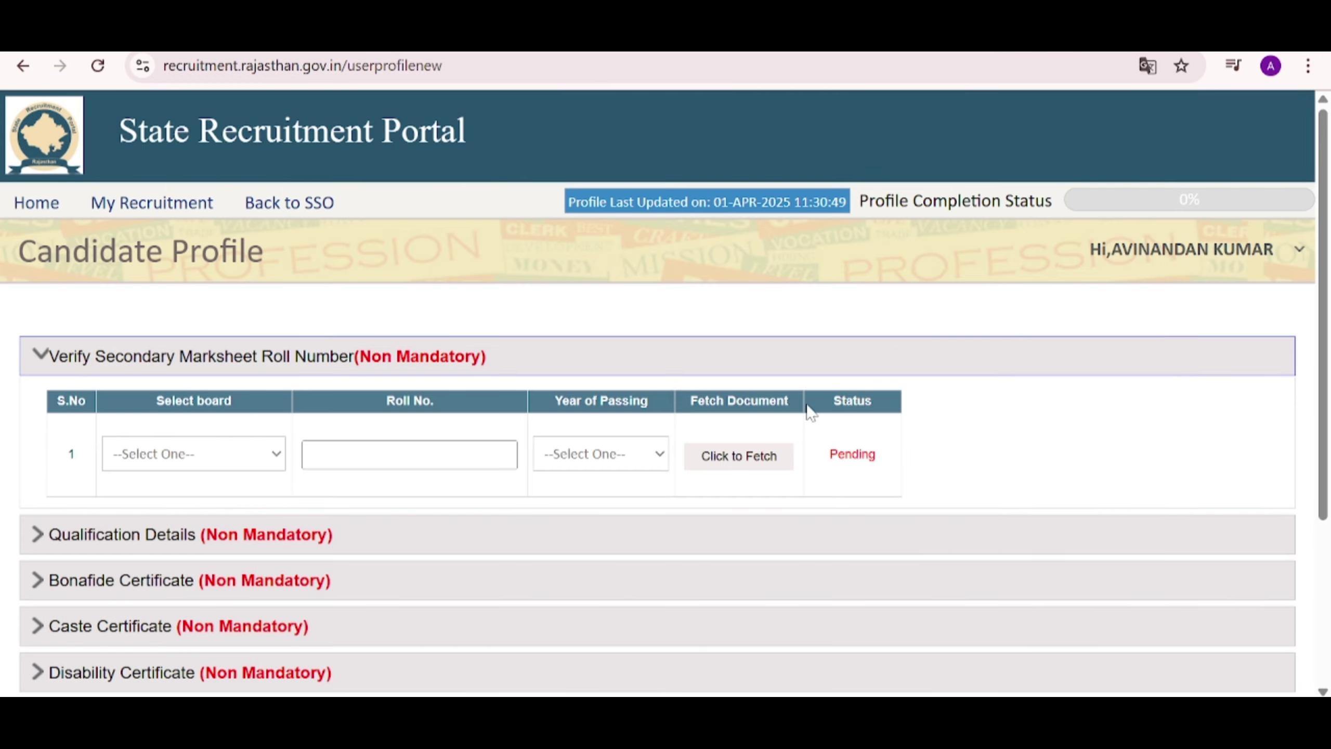
pyautogui.moveTo(1330, 285); pyautogui.dragTo(1329, 415)
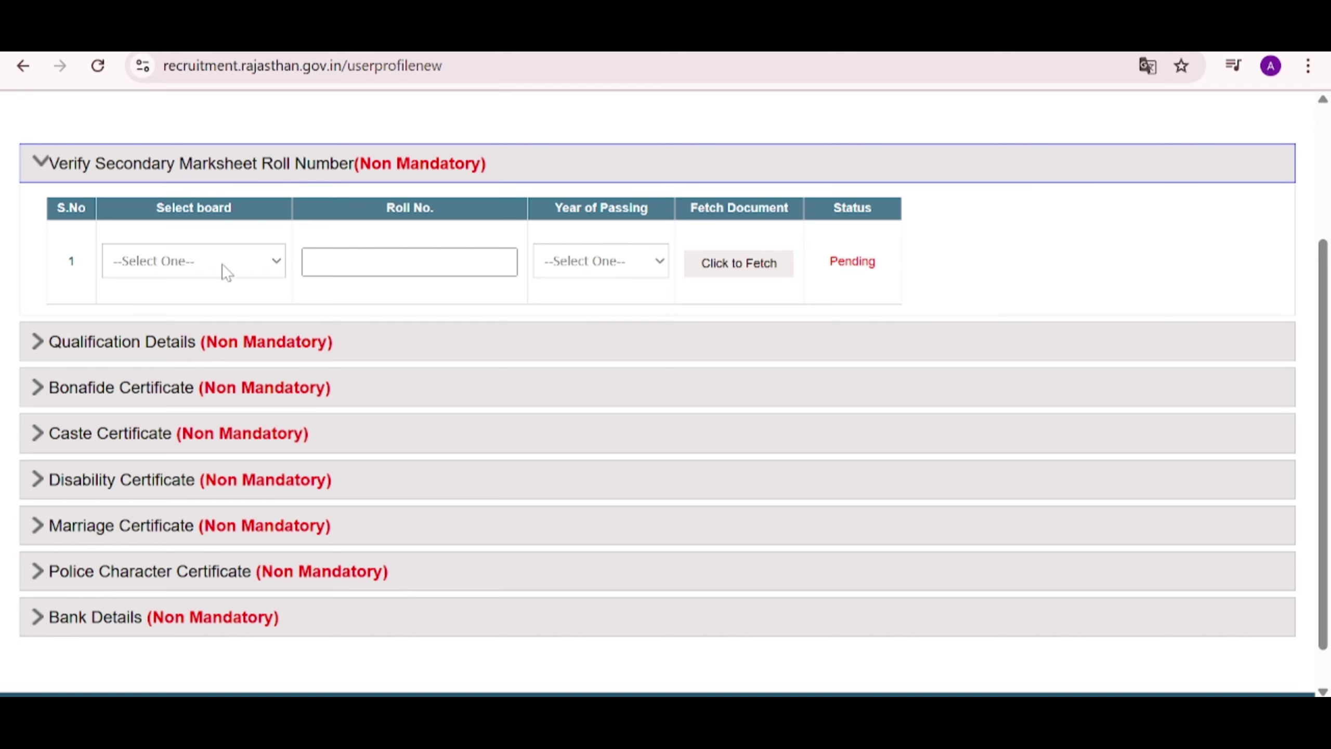
# Check the board options offered for verifying the secondary marksheet roll number
pyautogui.click(255, 267)
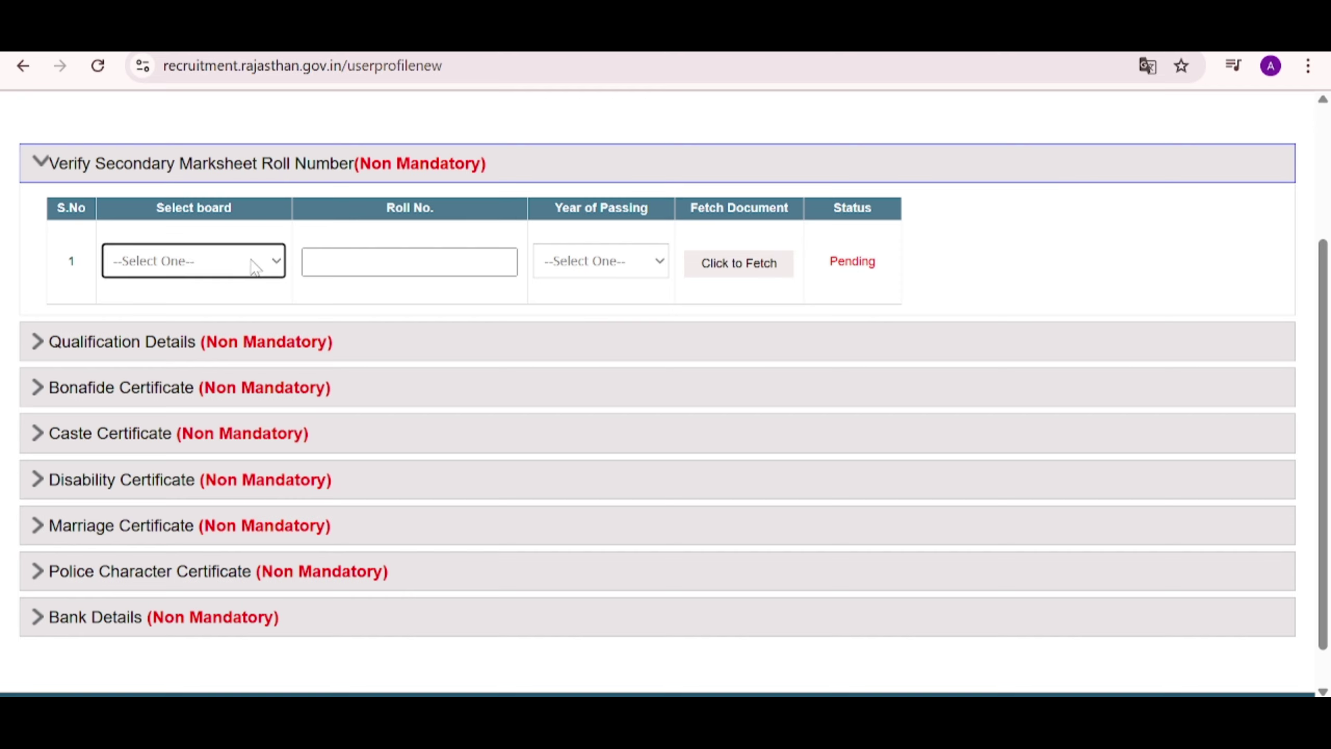
pyautogui.click(256, 268)
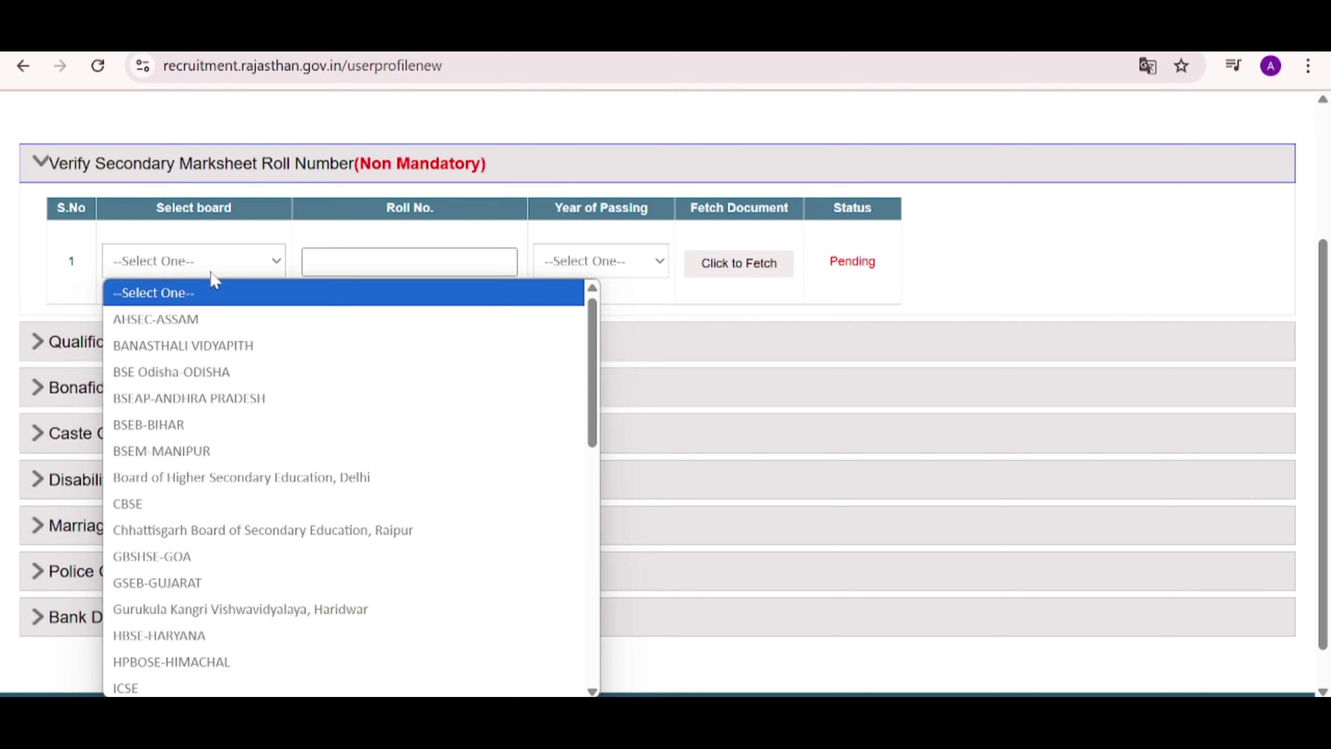
pyautogui.click(224, 265)
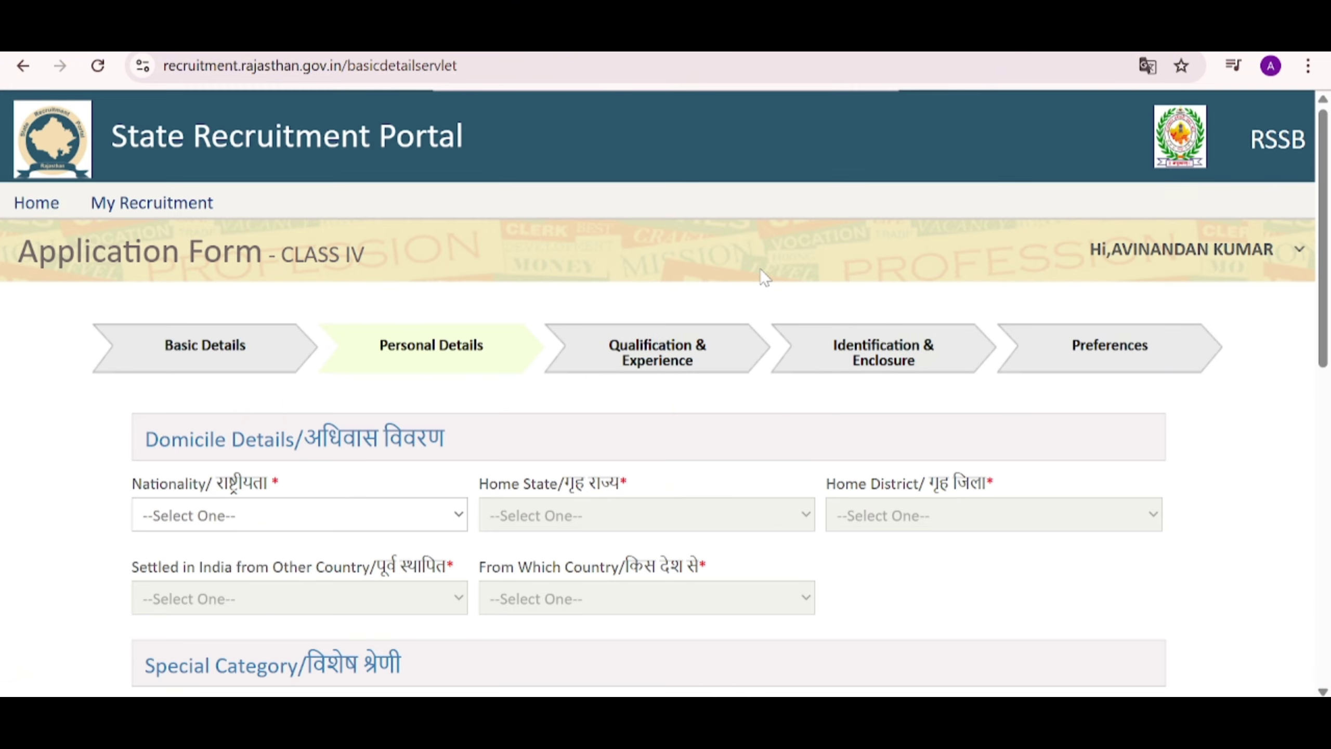
# In the domicile details, set the nationality to Indian and answer No to having settled in India from another country
pyautogui.moveTo(1323, 224); pyautogui.dragTo(1323, 291)
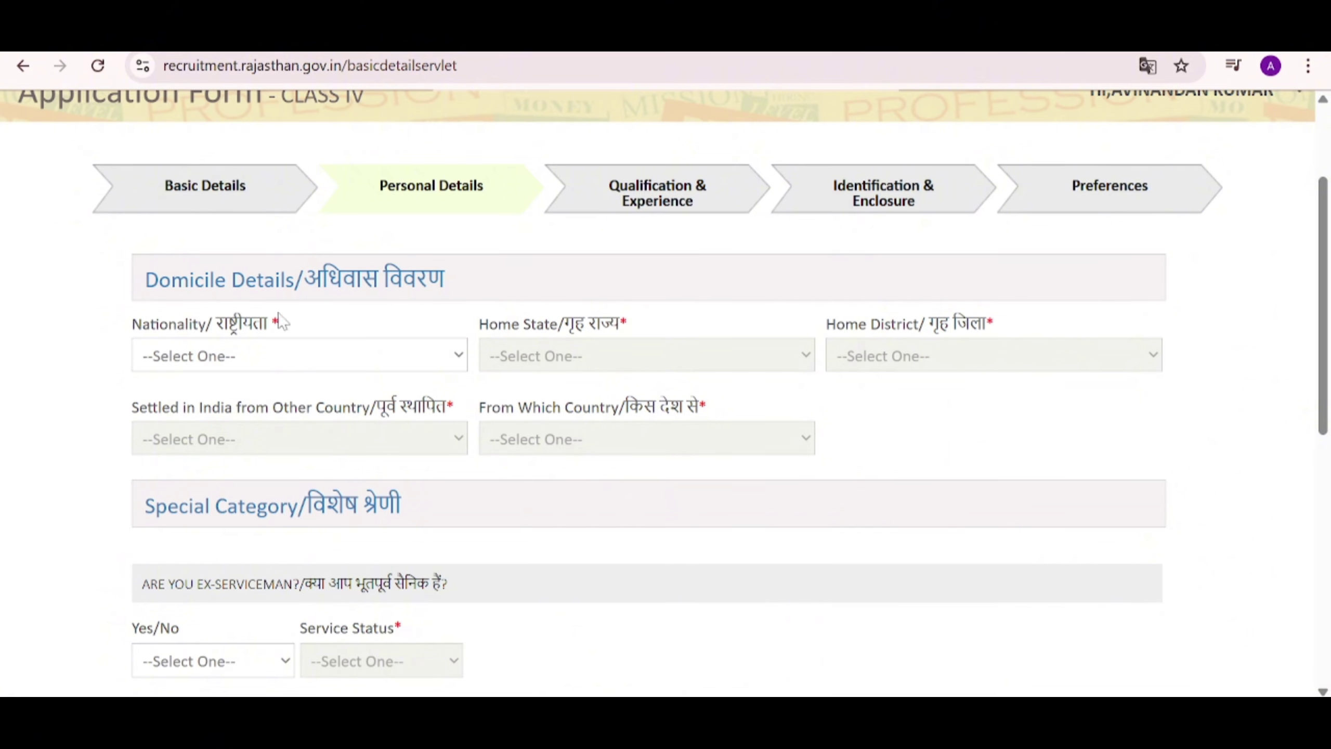
pyautogui.click(315, 362)
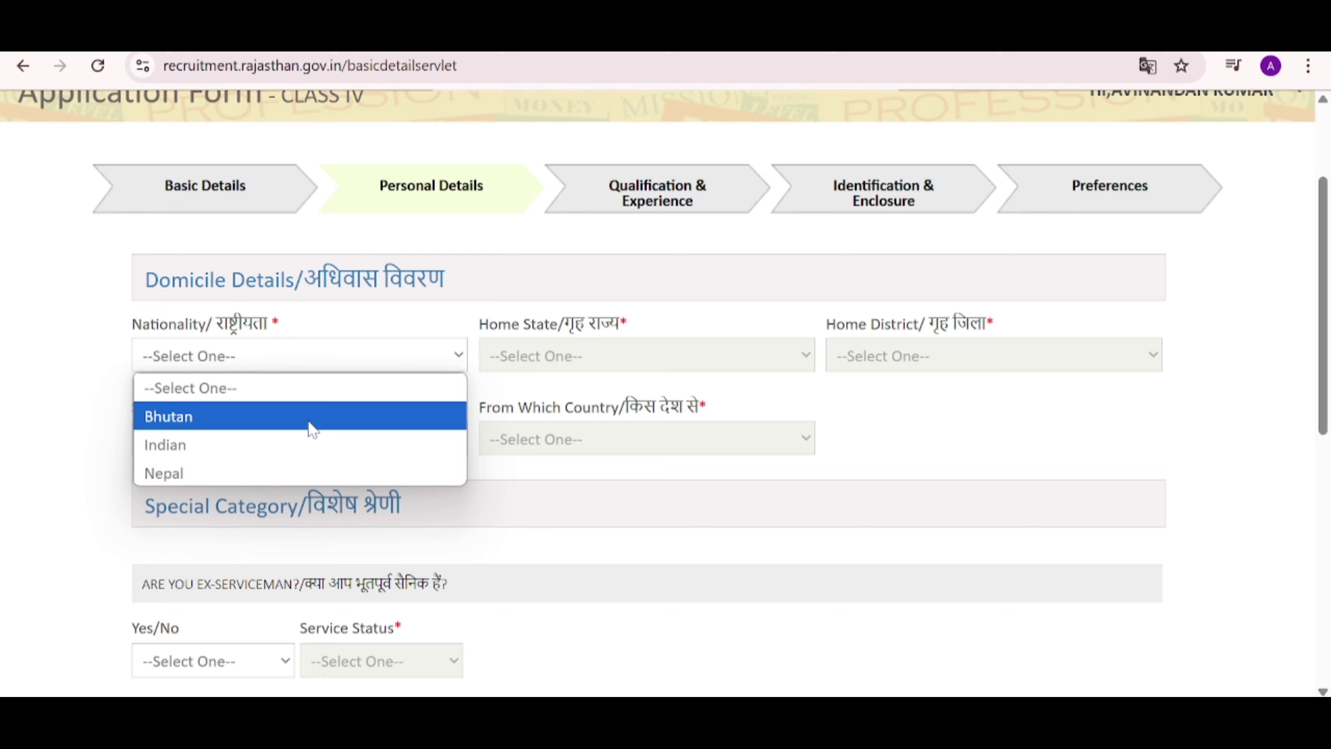
pyautogui.click(272, 445)
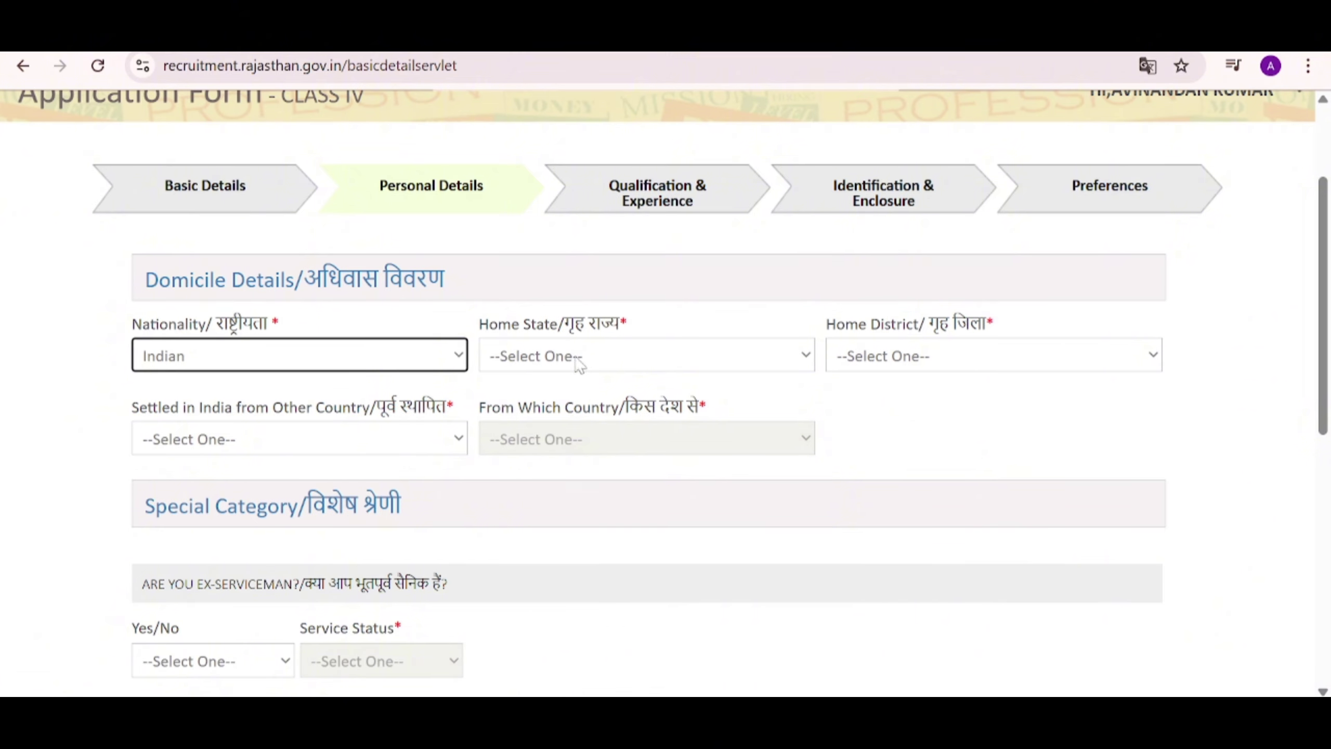
pyautogui.click(628, 358)
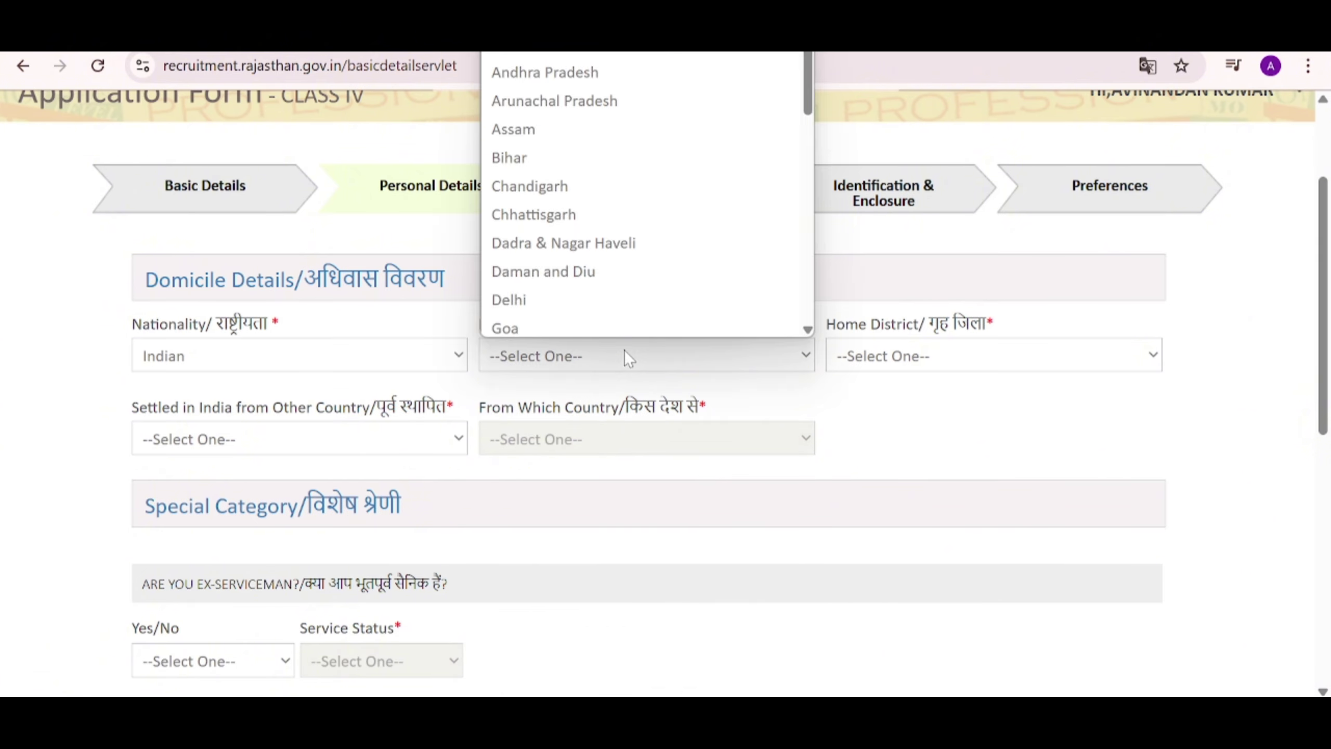
pyautogui.click(624, 350)
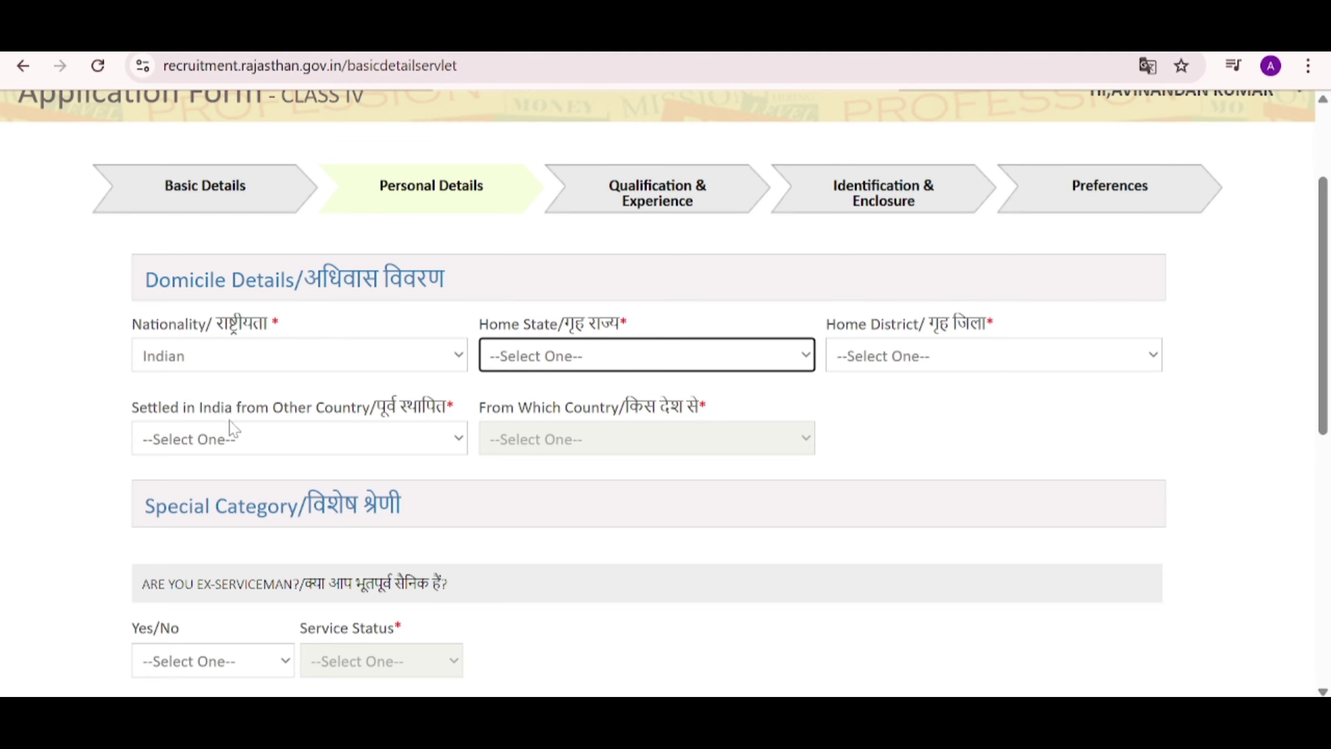
pyautogui.click(350, 444)
pyautogui.click(352, 444)
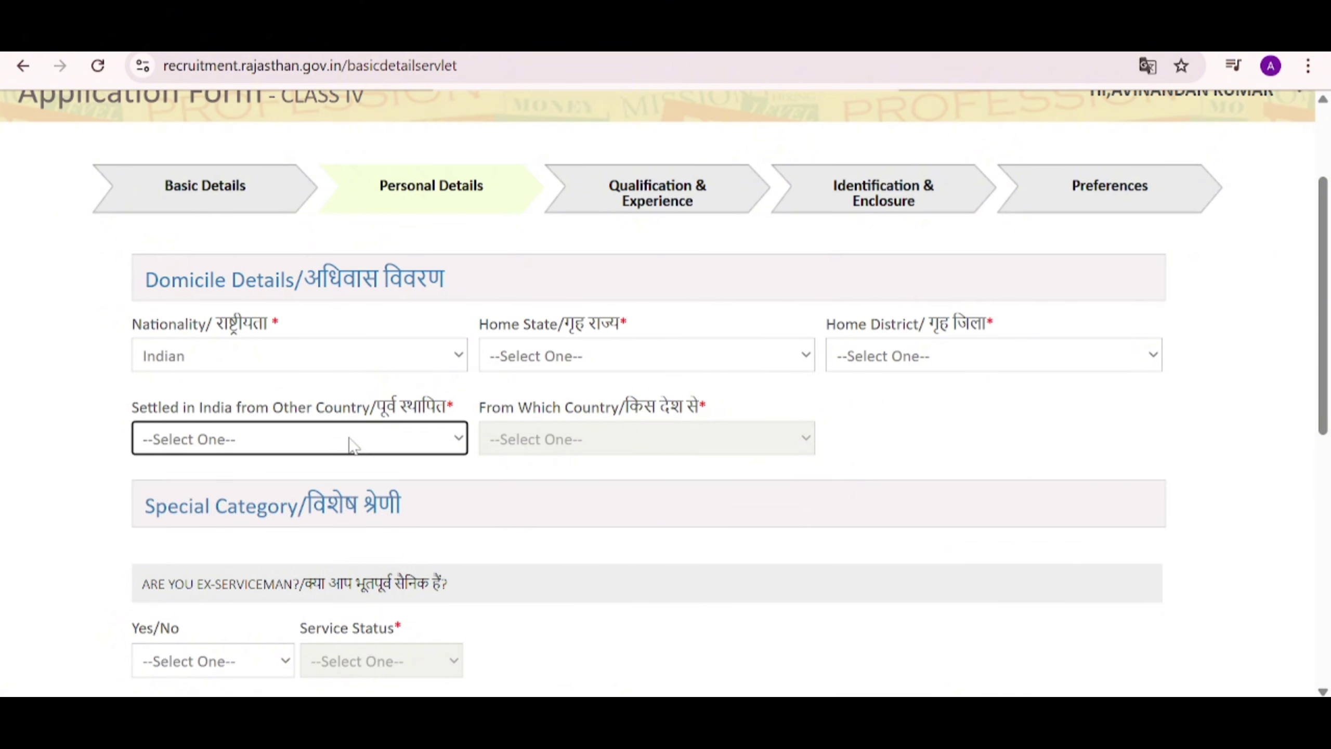
pyautogui.click(352, 444)
pyautogui.click(353, 444)
pyautogui.click(367, 447)
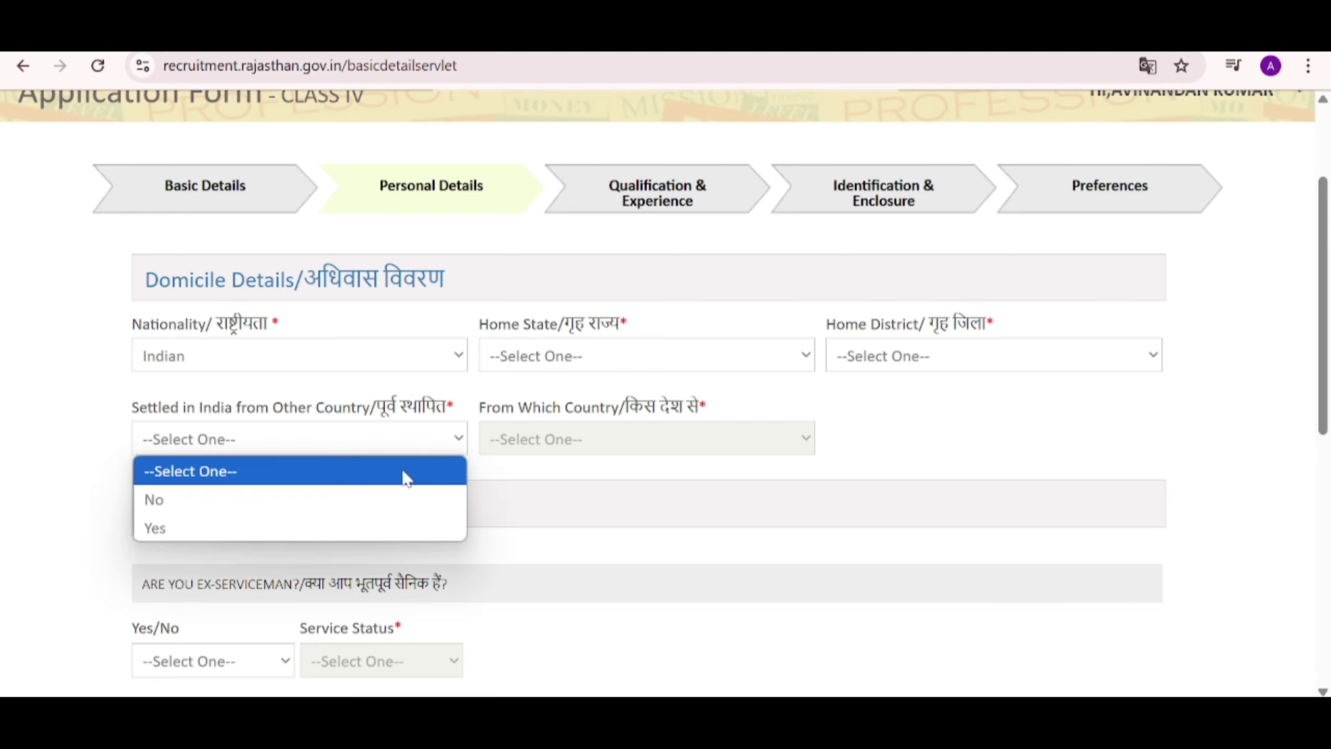
pyautogui.click(396, 502)
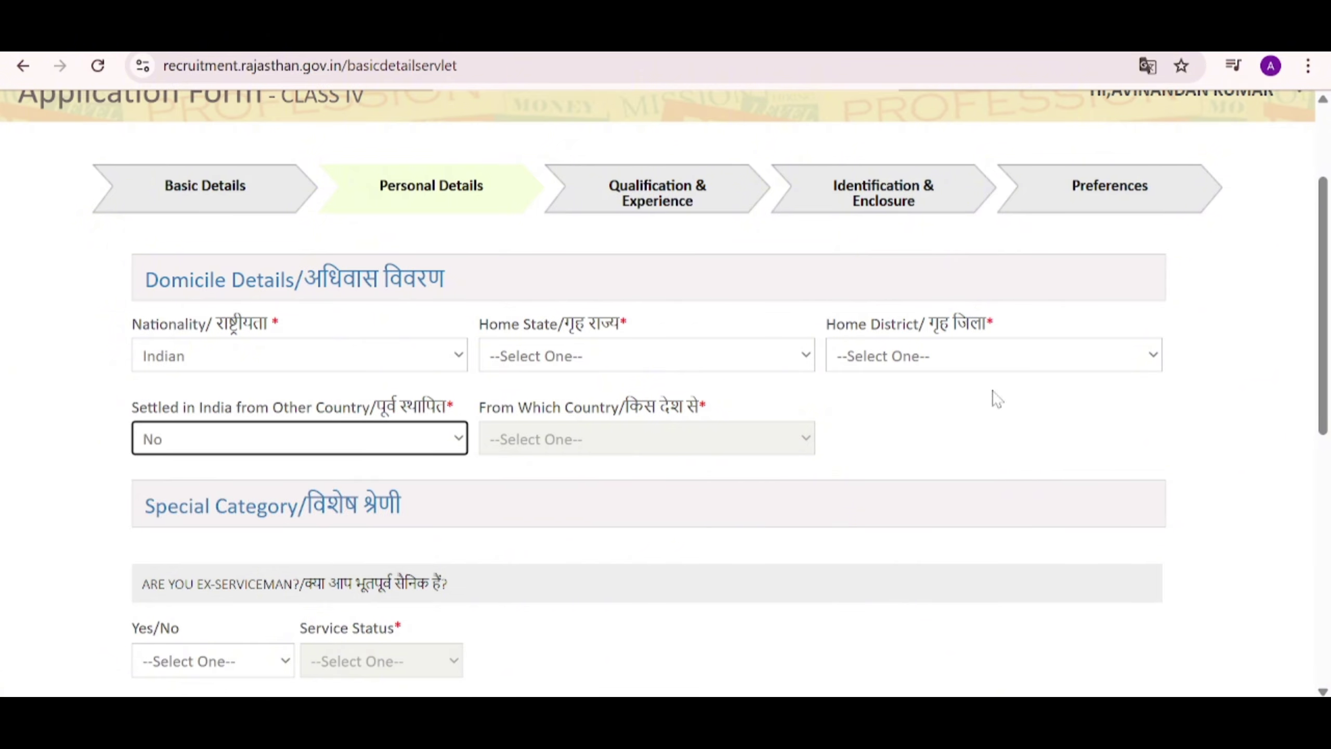
# In the special category section, answer Yes to the ex-serviceman and existing government department or public undertaking employee questions
pyautogui.scroll(-3, 1328, 359)
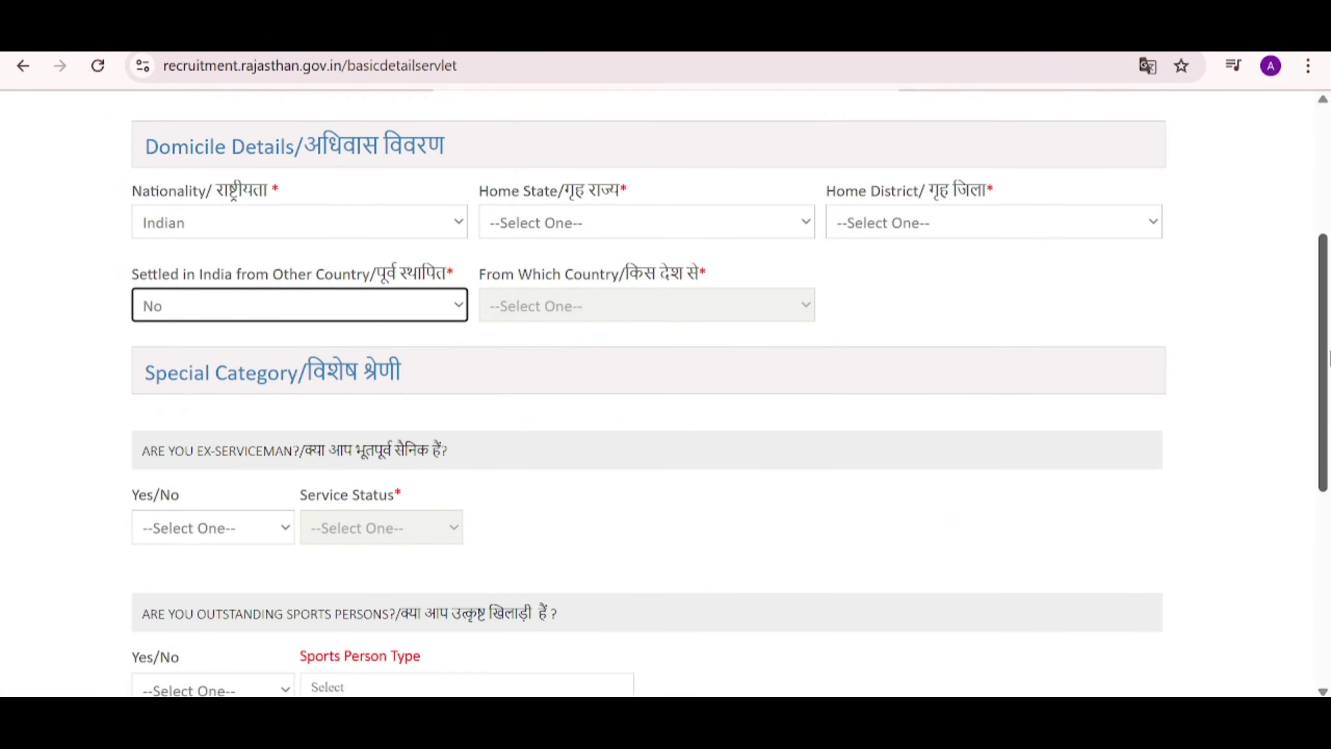
pyautogui.moveTo(1329, 360); pyautogui.dragTo(1329, 447)
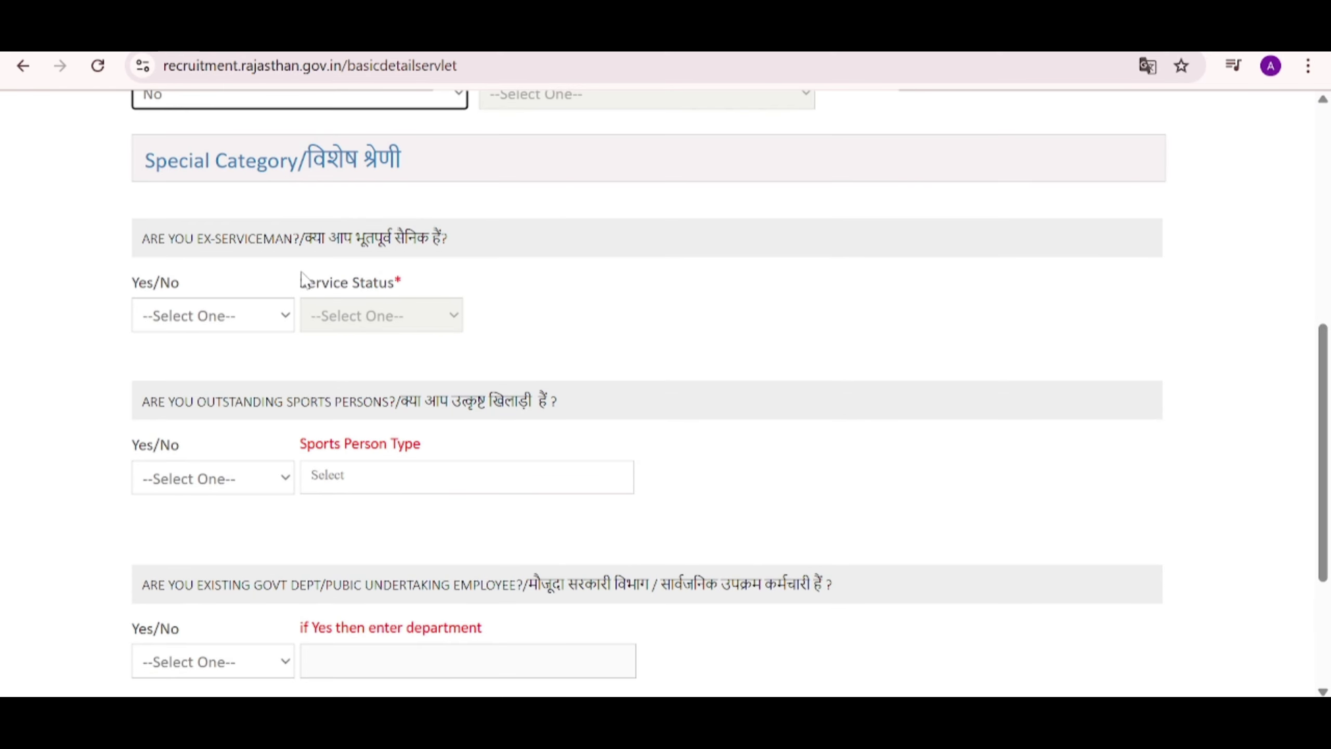
pyautogui.click(286, 316)
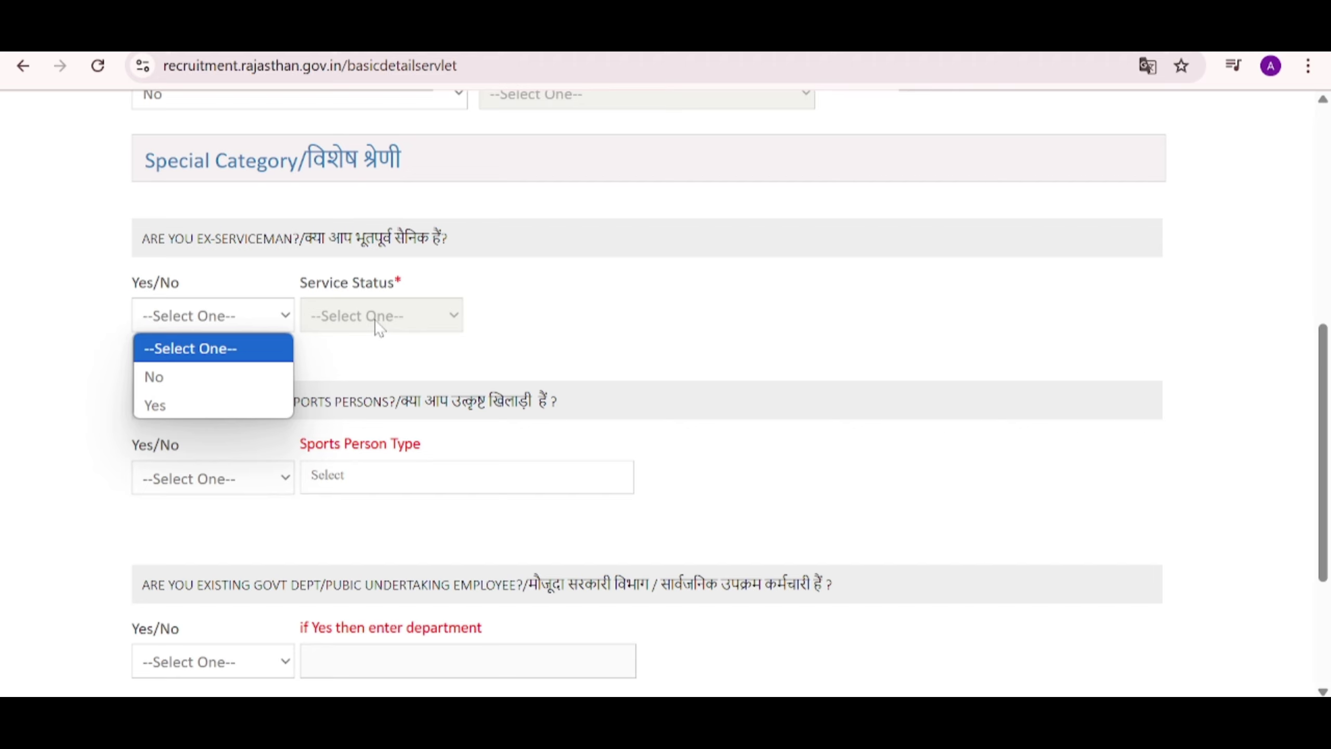
pyautogui.click(248, 399)
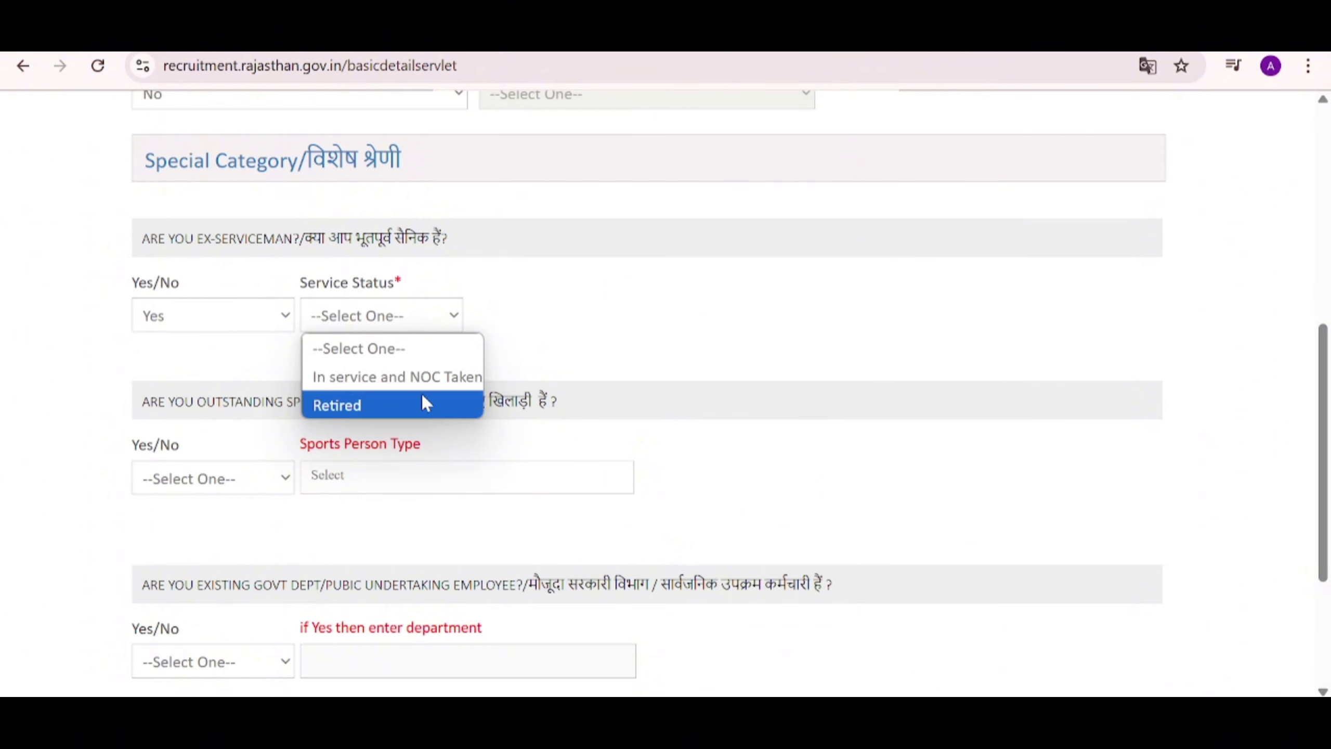
pyautogui.click(454, 317)
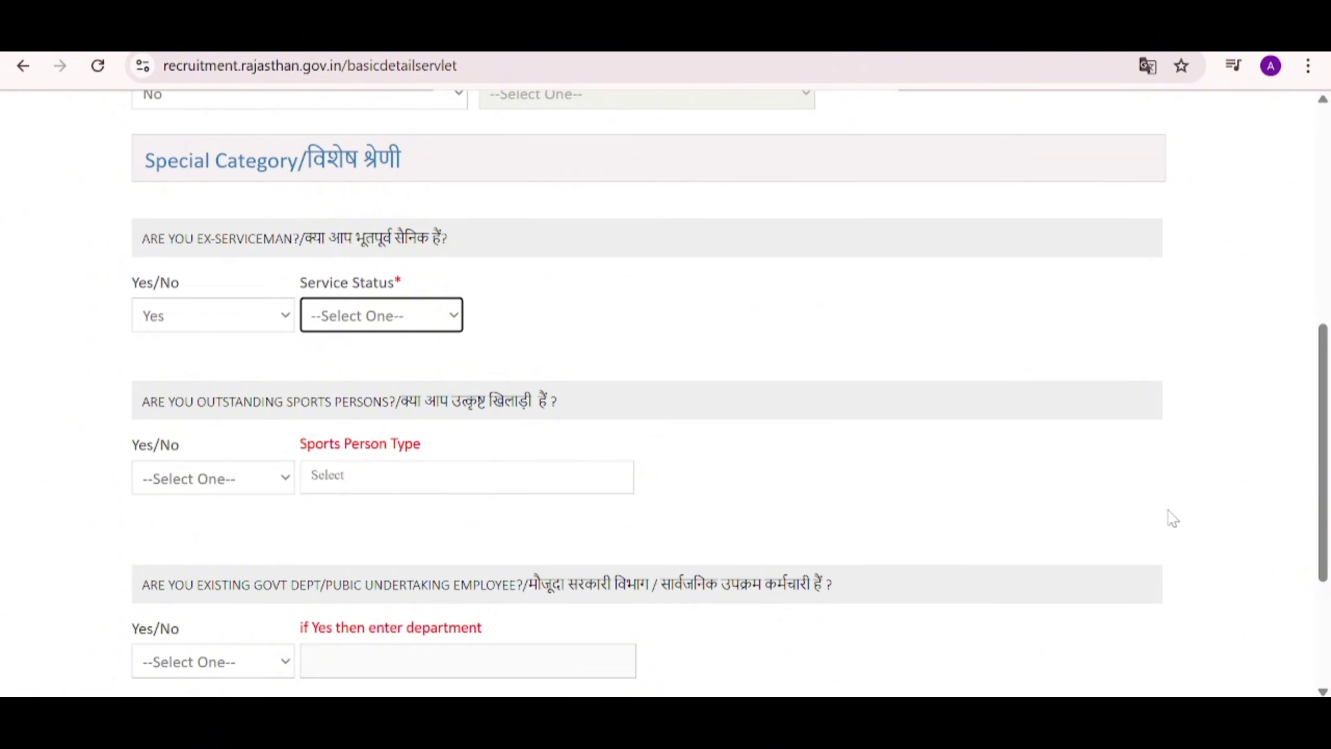
pyautogui.scroll(-5, 1324, 454)
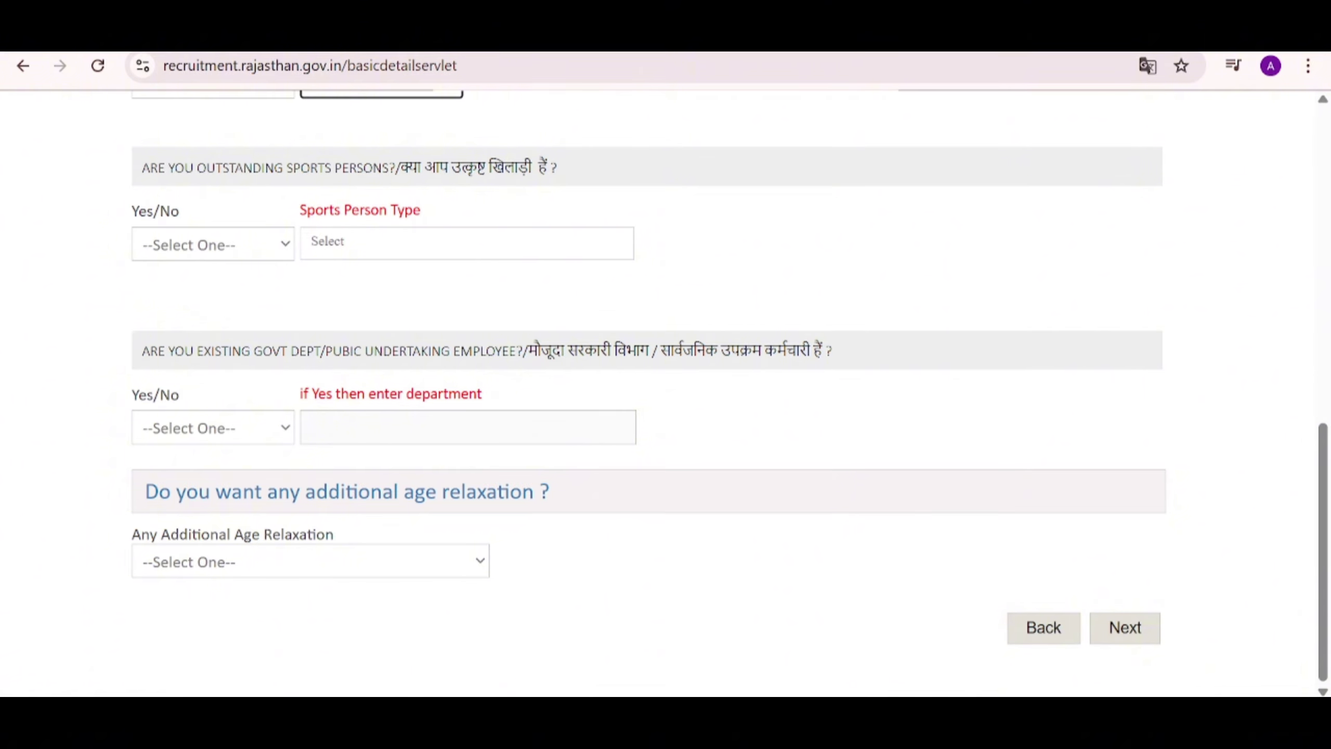
pyautogui.click(238, 435)
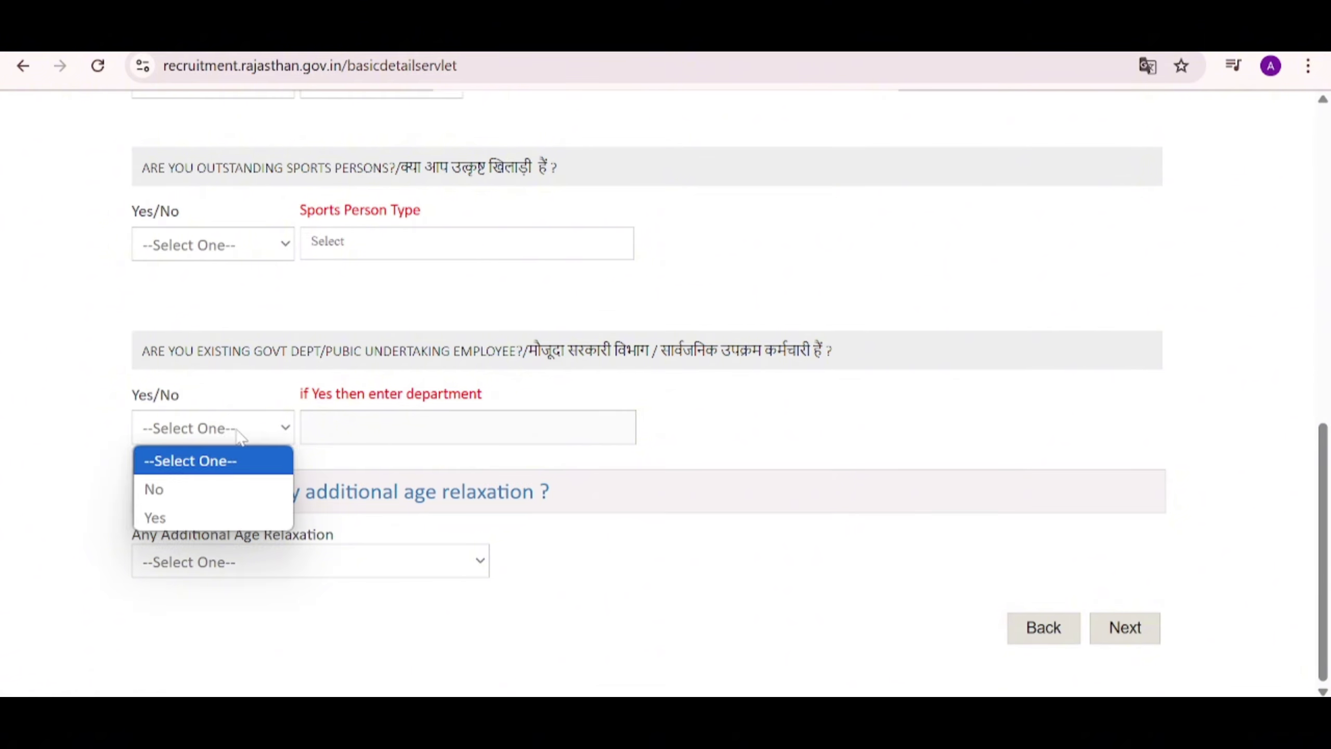
pyautogui.click(234, 514)
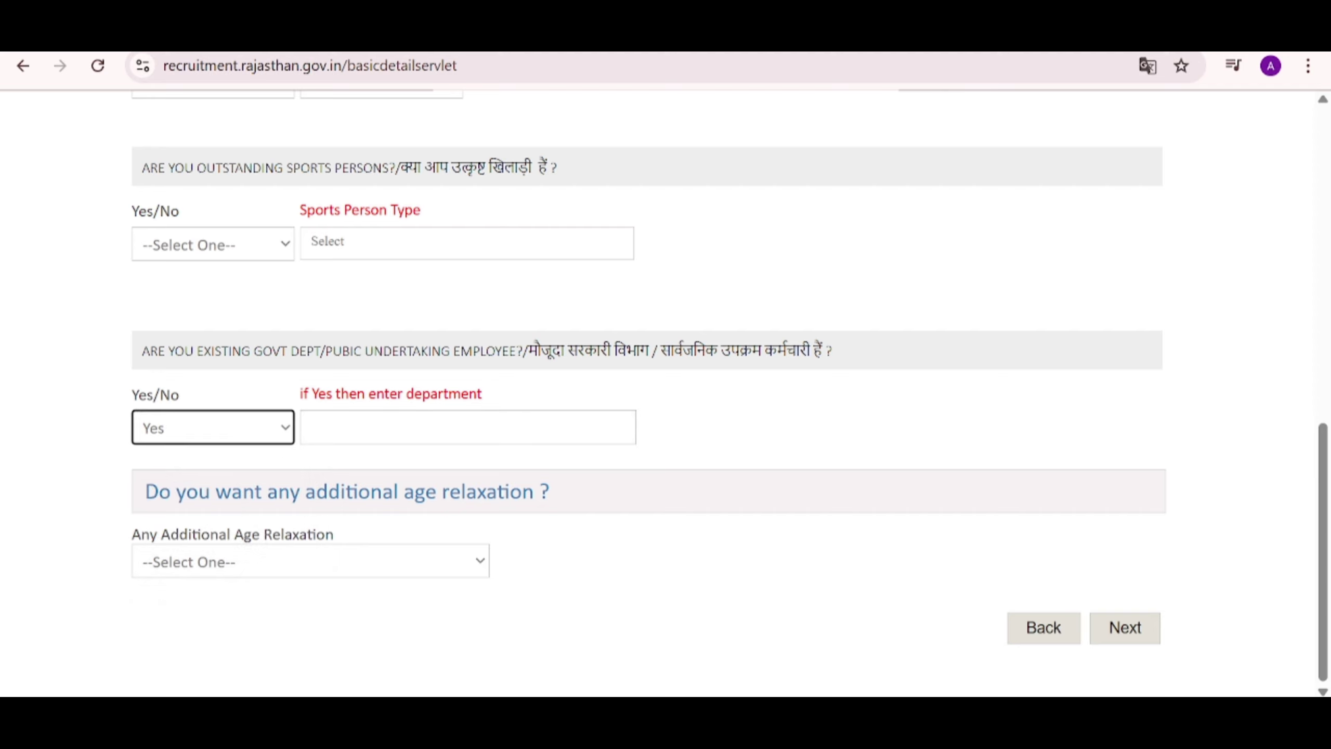
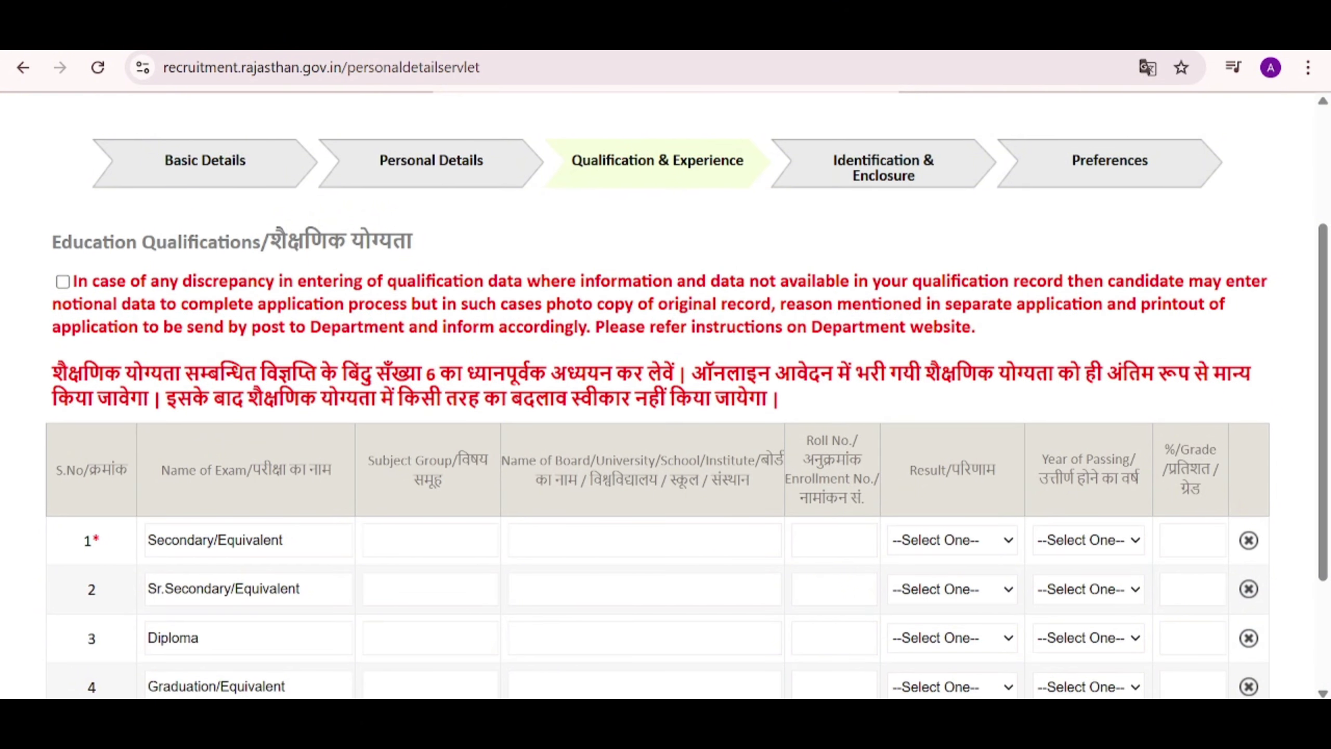
# Accept the qualification data discrepancy declaration above the Education Qualifications table
pyautogui.click(62, 283)
pyautogui.moveTo(1329, 317); pyautogui.dragTo(1328, 416)
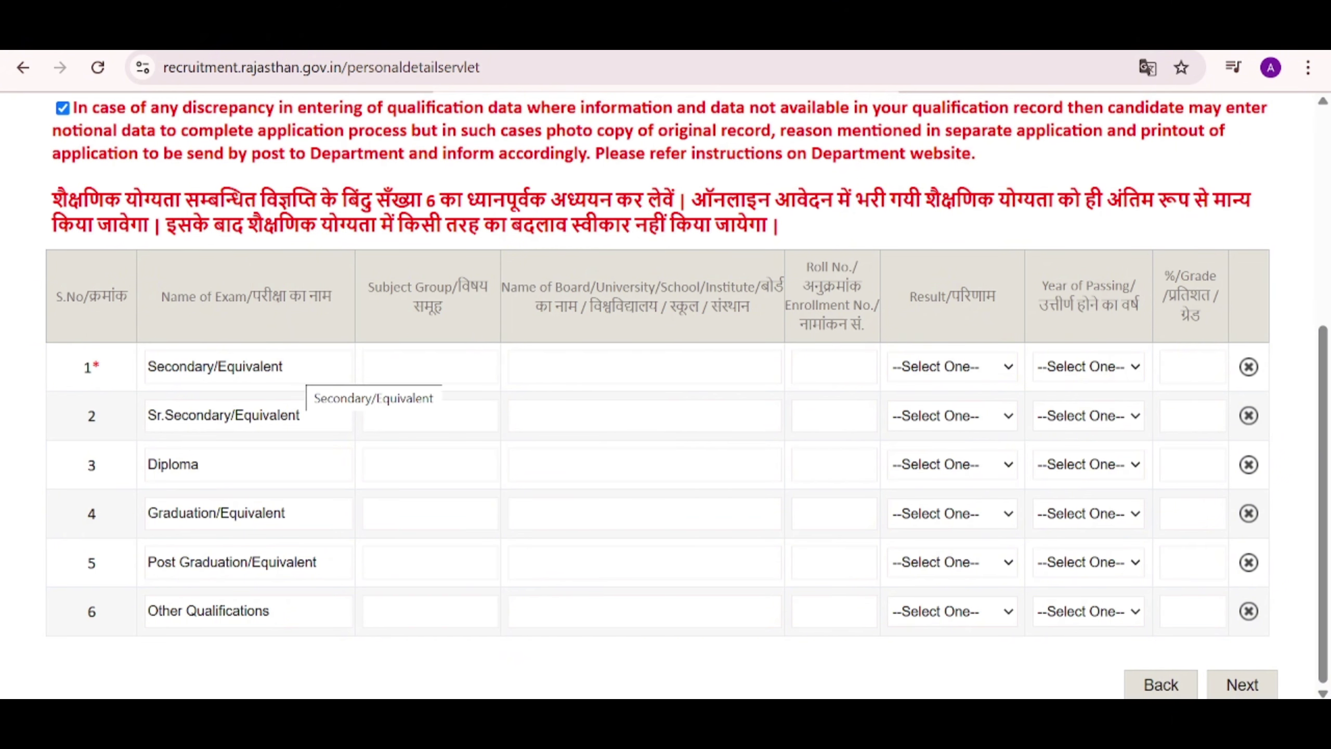
# Go through the Secondary/Equivalent row's fields, examining the result types and passing years available
pyautogui.click(307, 368)
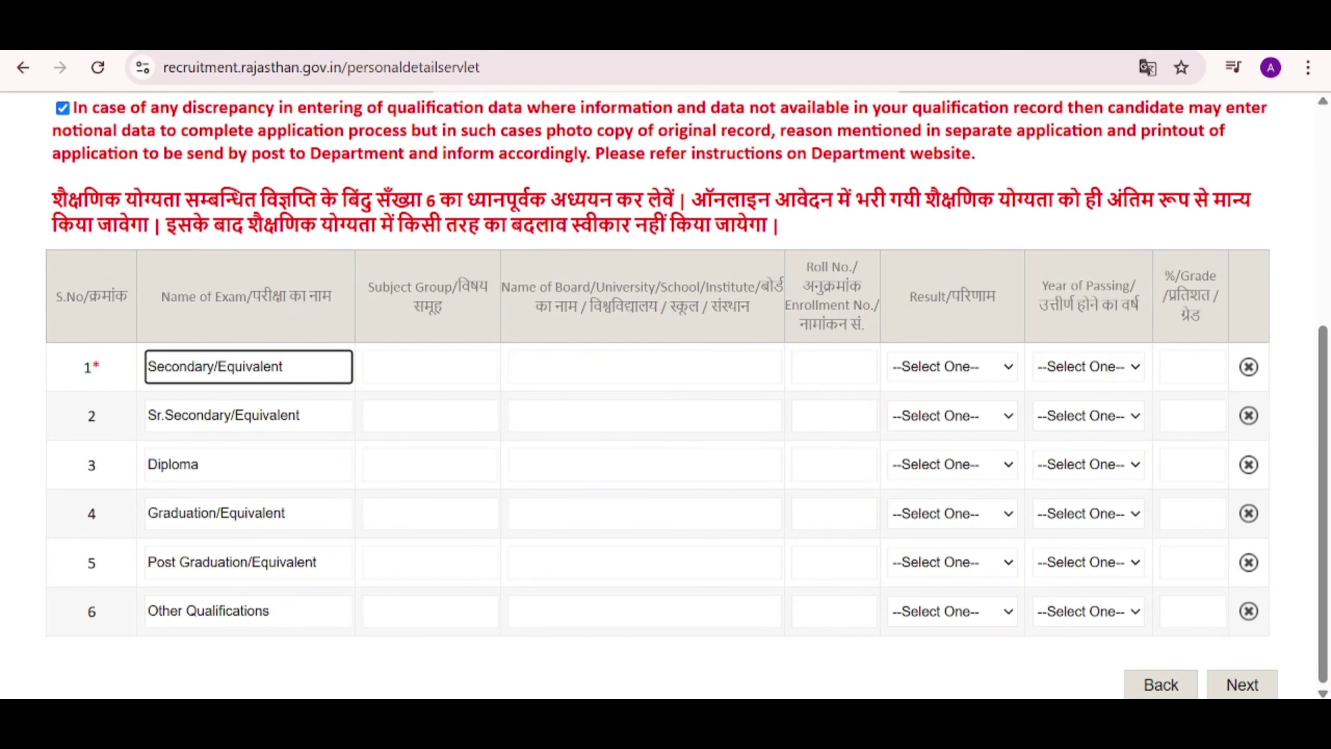
pyautogui.click(429, 367)
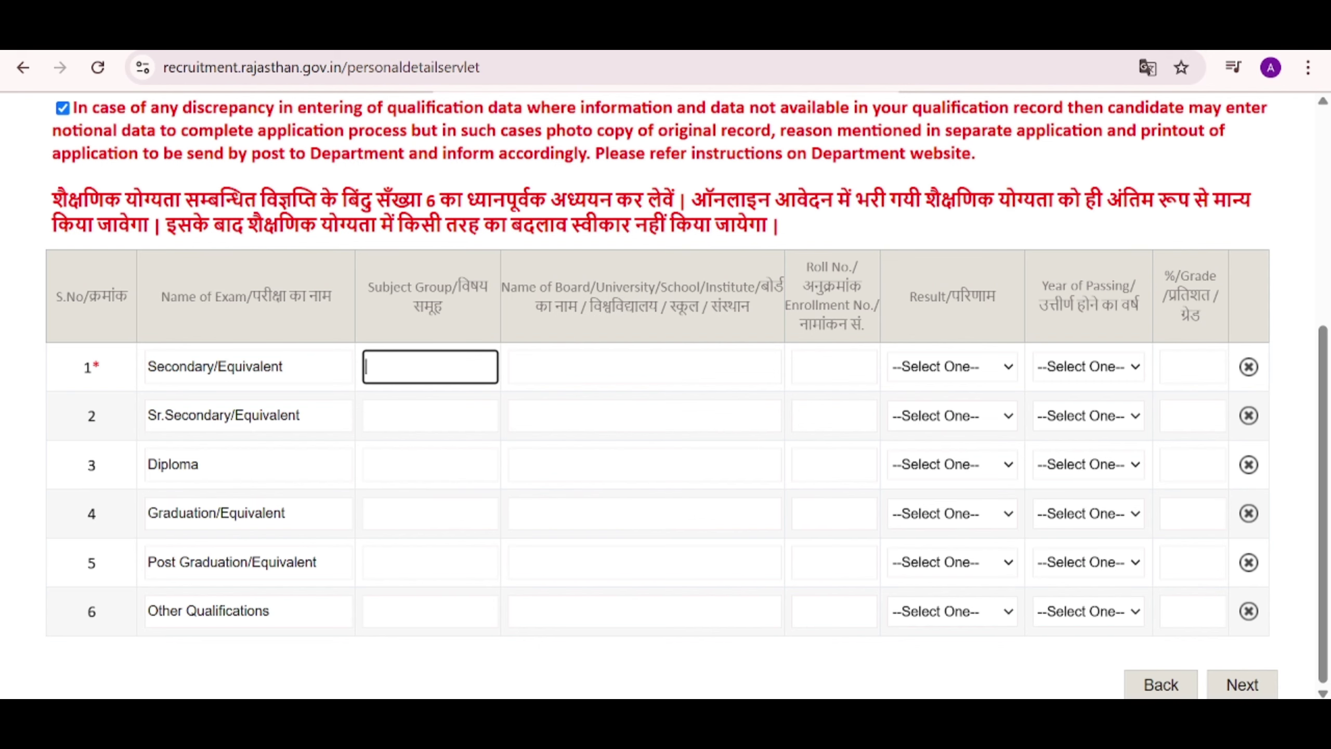
pyautogui.click(645, 368)
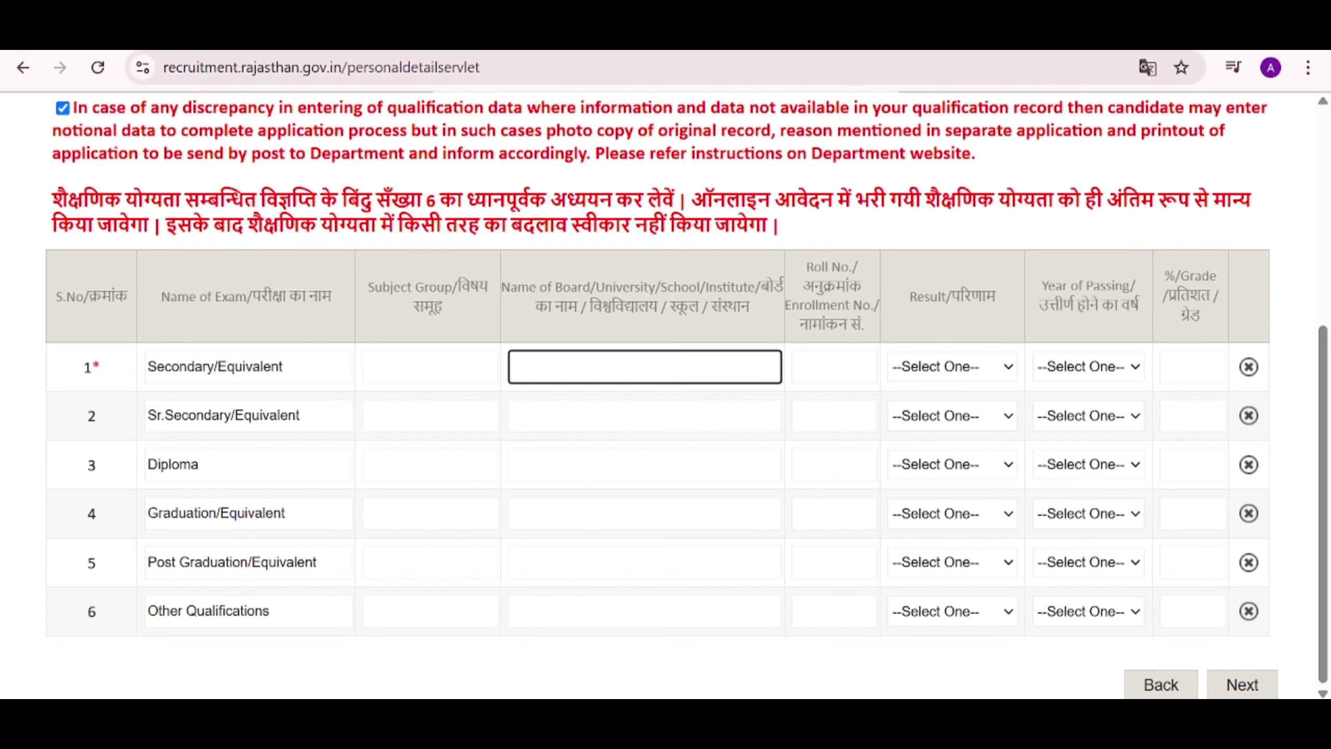
pyautogui.press('Tab')
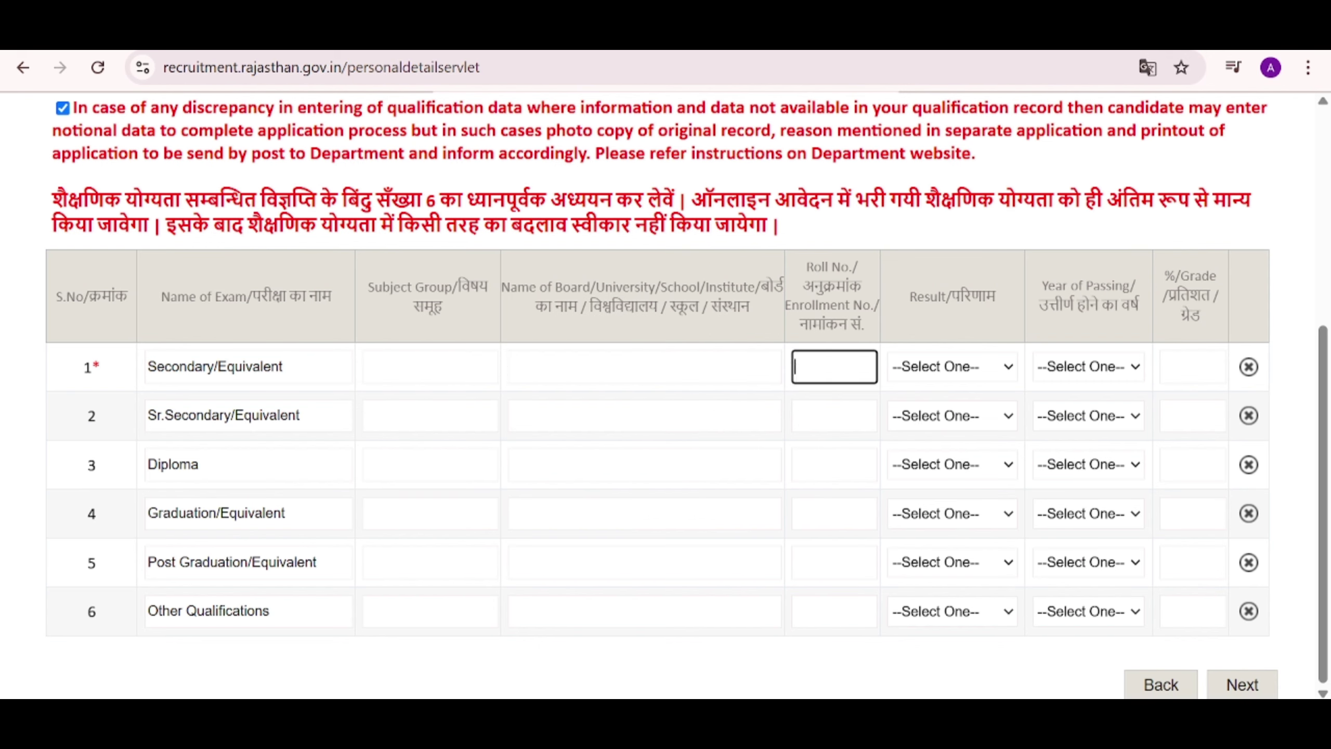
pyautogui.click(978, 367)
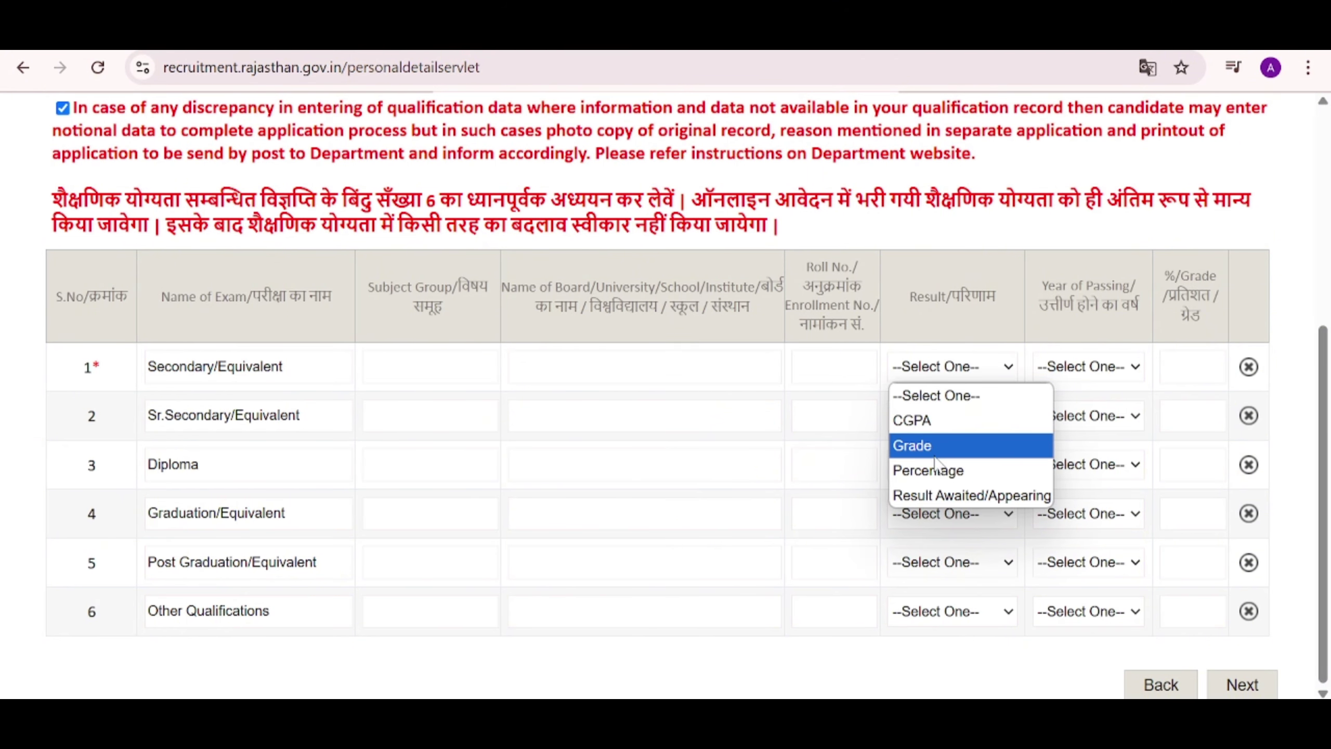
pyautogui.click(952, 372)
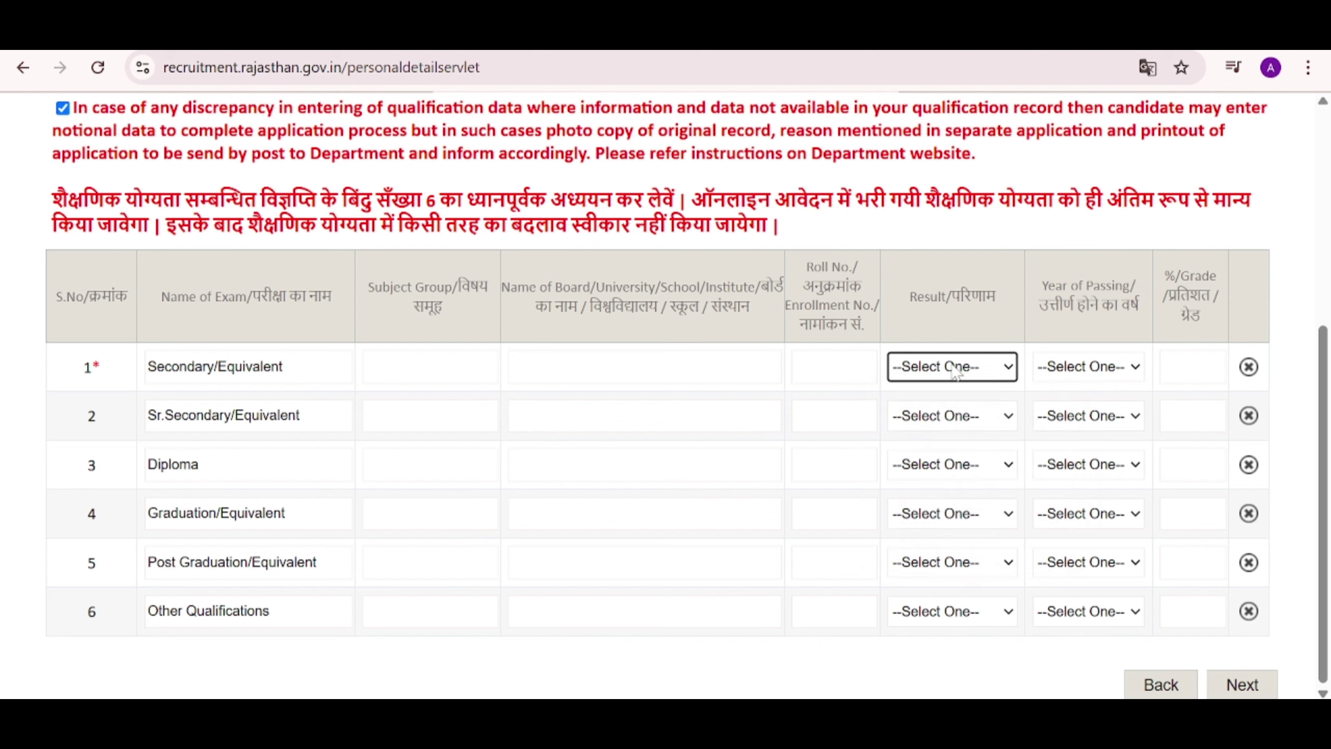
pyautogui.click(1097, 378)
pyautogui.press('Down')
pyautogui.press('Down')
pyautogui.press('Down')
pyautogui.press('Down')
pyautogui.press('Down')
pyautogui.press('Down')
pyautogui.press('Down')
pyautogui.press('Down')
pyautogui.press('Down')
pyautogui.press('Down')
pyautogui.press('Down')
pyautogui.press('Down')
pyautogui.press('Down')
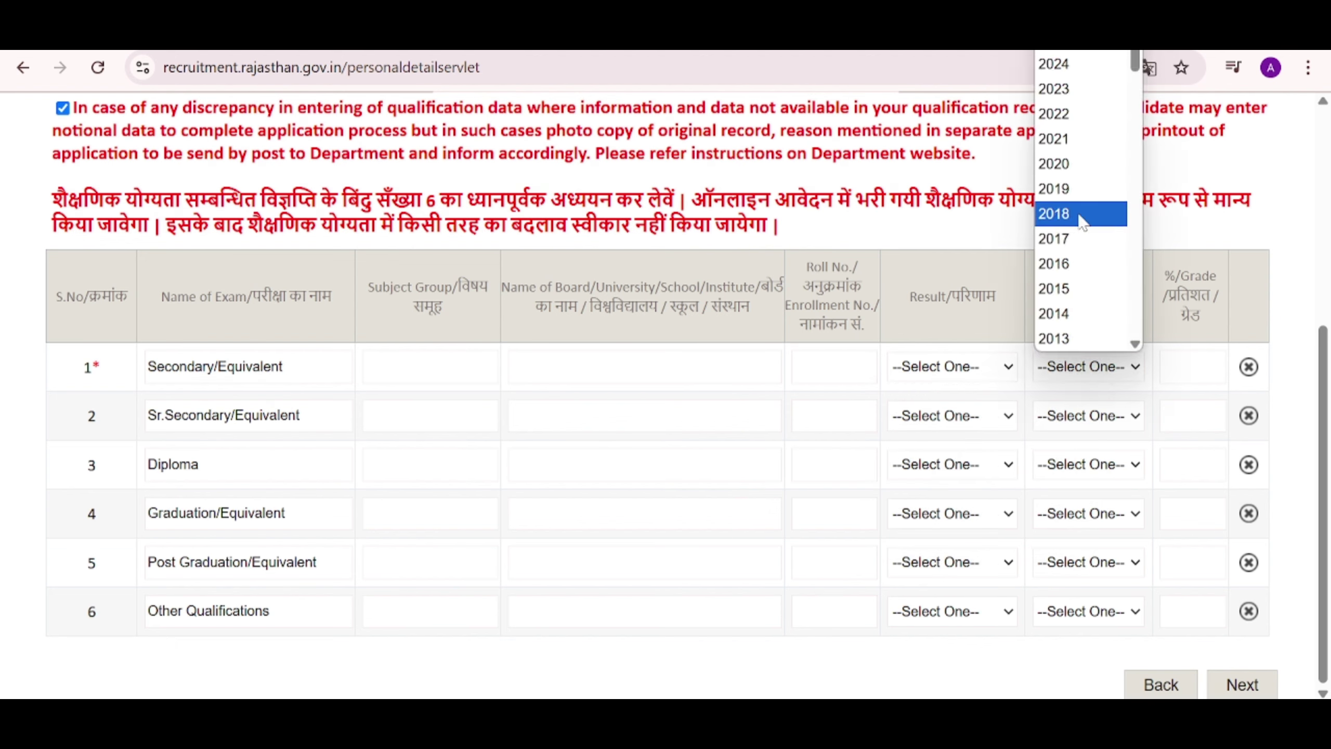
pyautogui.press('Escape')
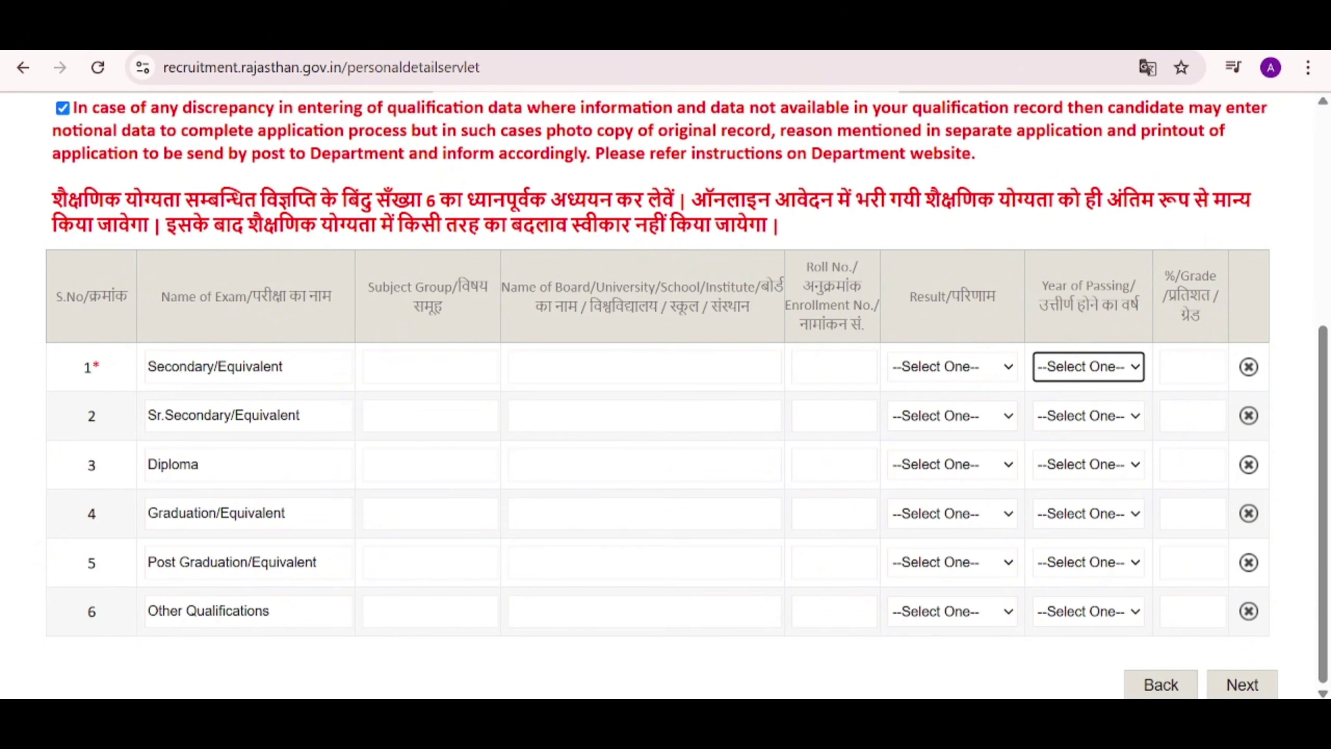
pyautogui.click(1193, 366)
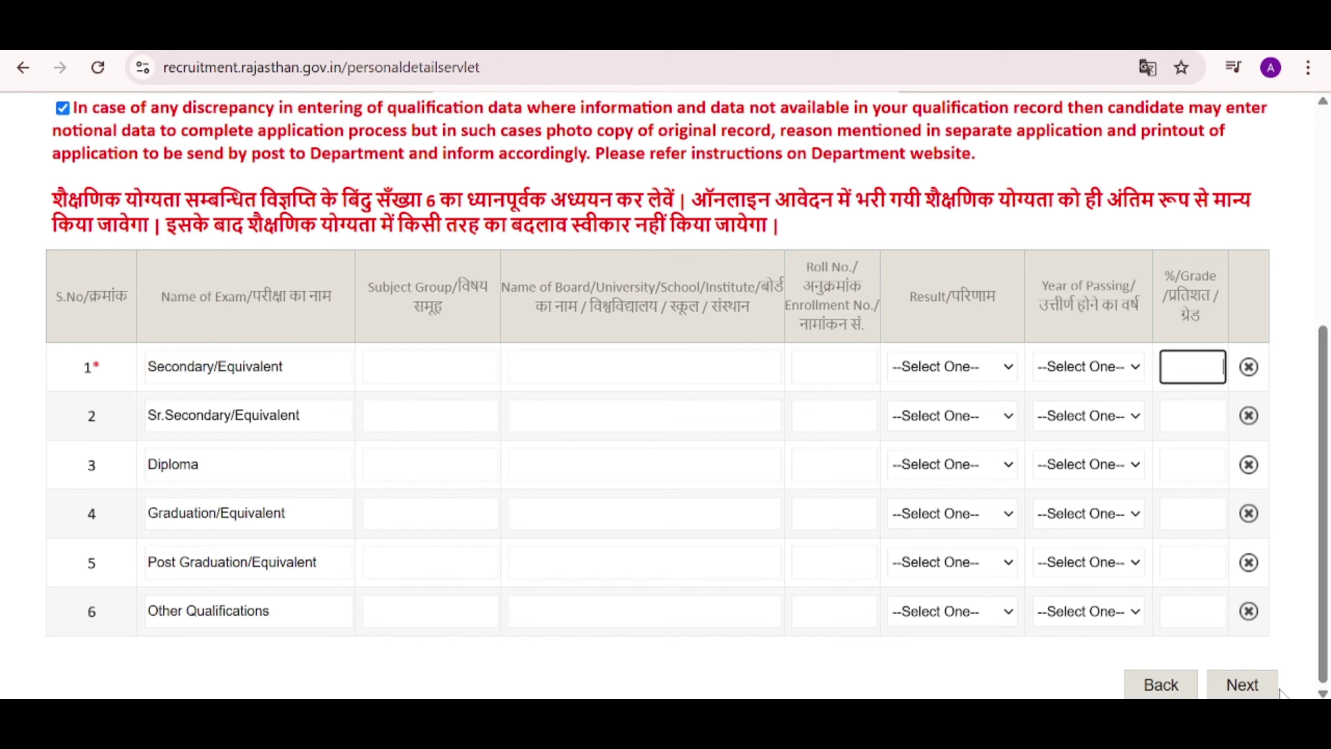
# Review the photograph and signature enclosures required in the Identification & Enclosure section
pyautogui.scroll(7, 1325, 362)
pyautogui.scroll(-4, 1325, 361)
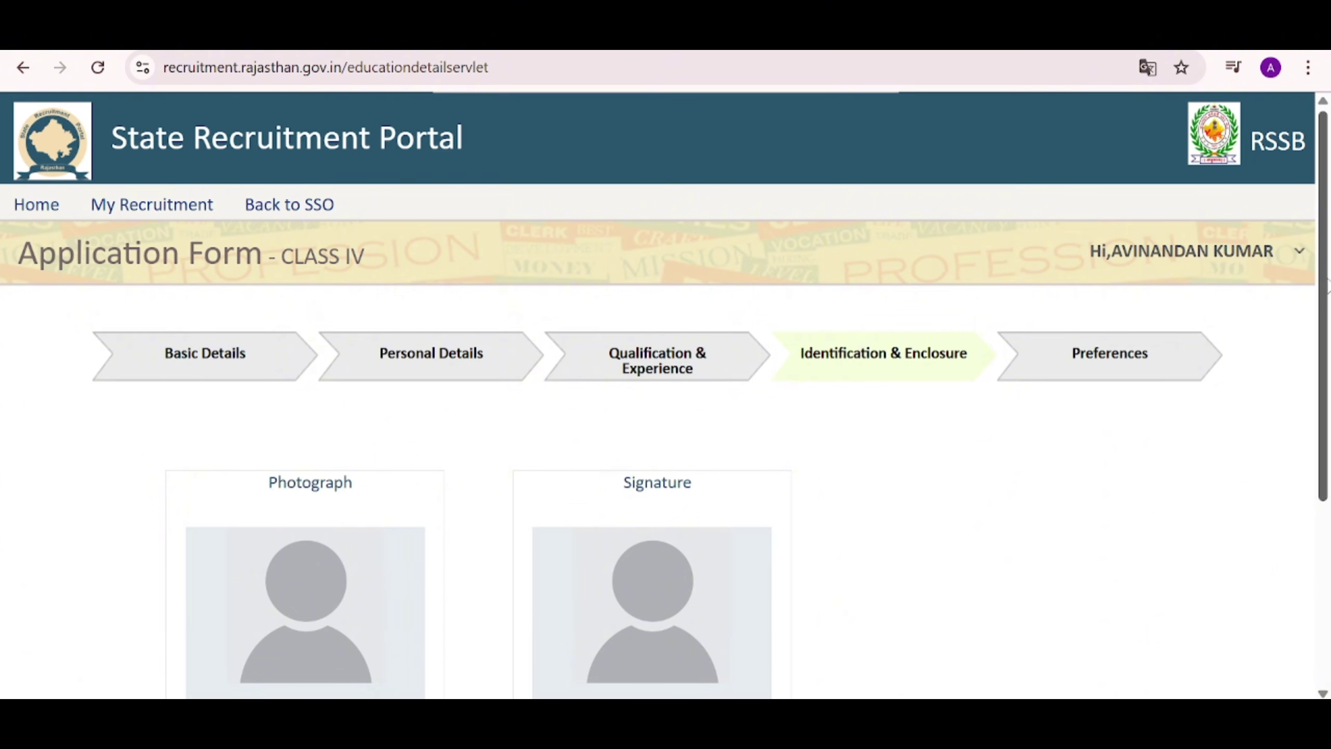
pyautogui.moveTo(1327, 283); pyautogui.dragTo(1323, 467)
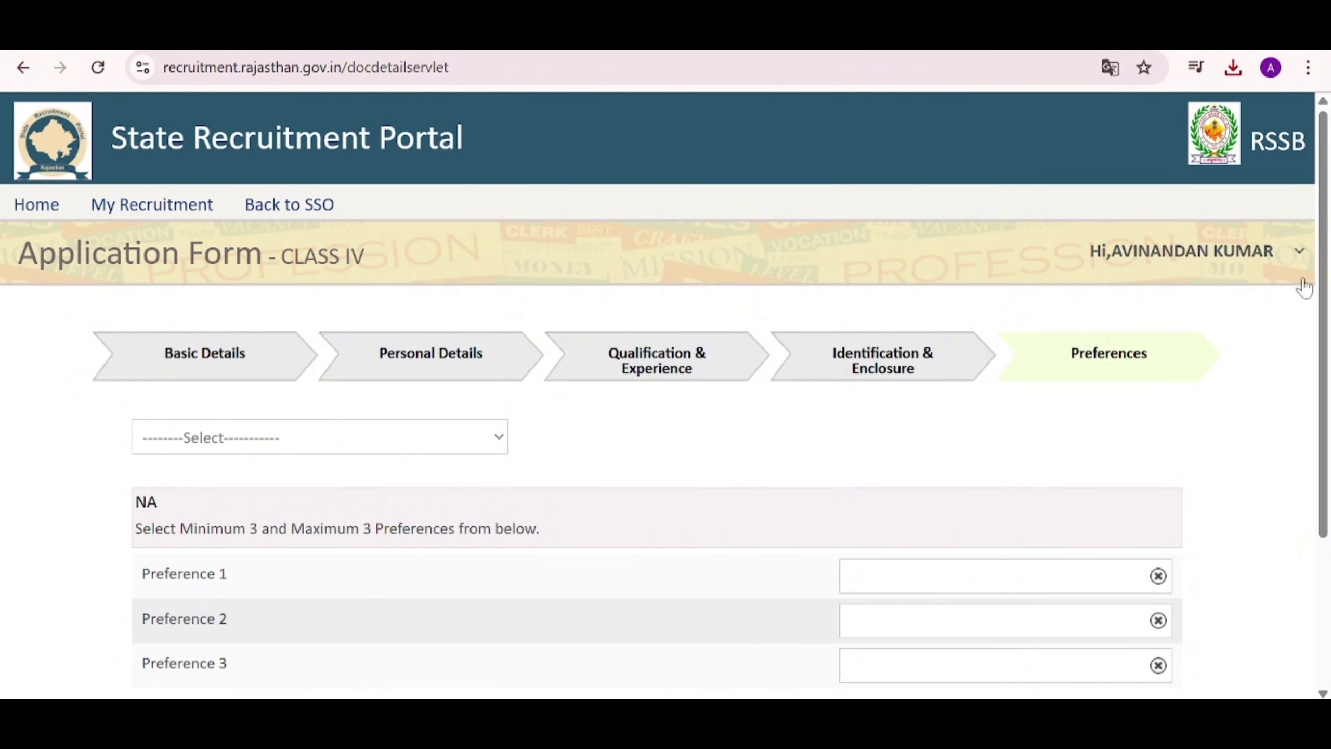
# Add GOVERNMENT SECRETARIAT as Preference 1 in the application's department preferences
pyautogui.scroll(-2, 1324, 273)
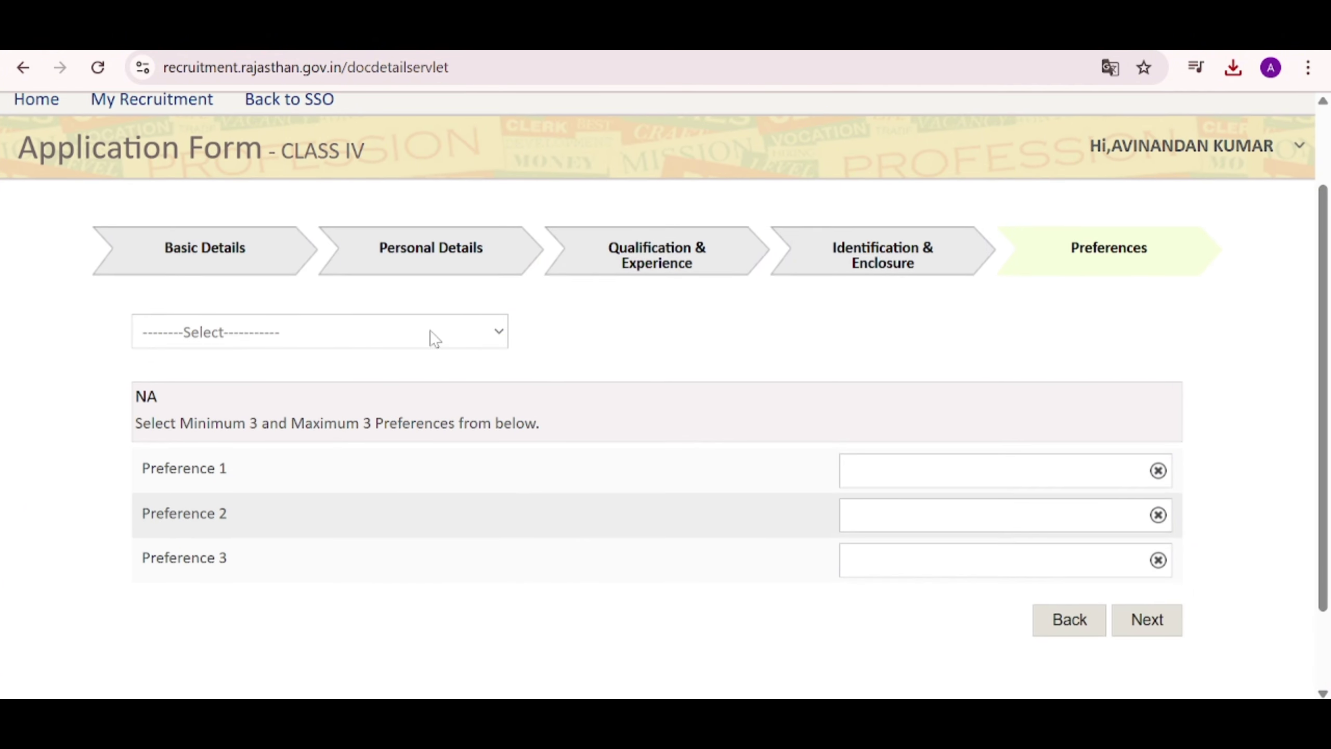
pyautogui.click(500, 339)
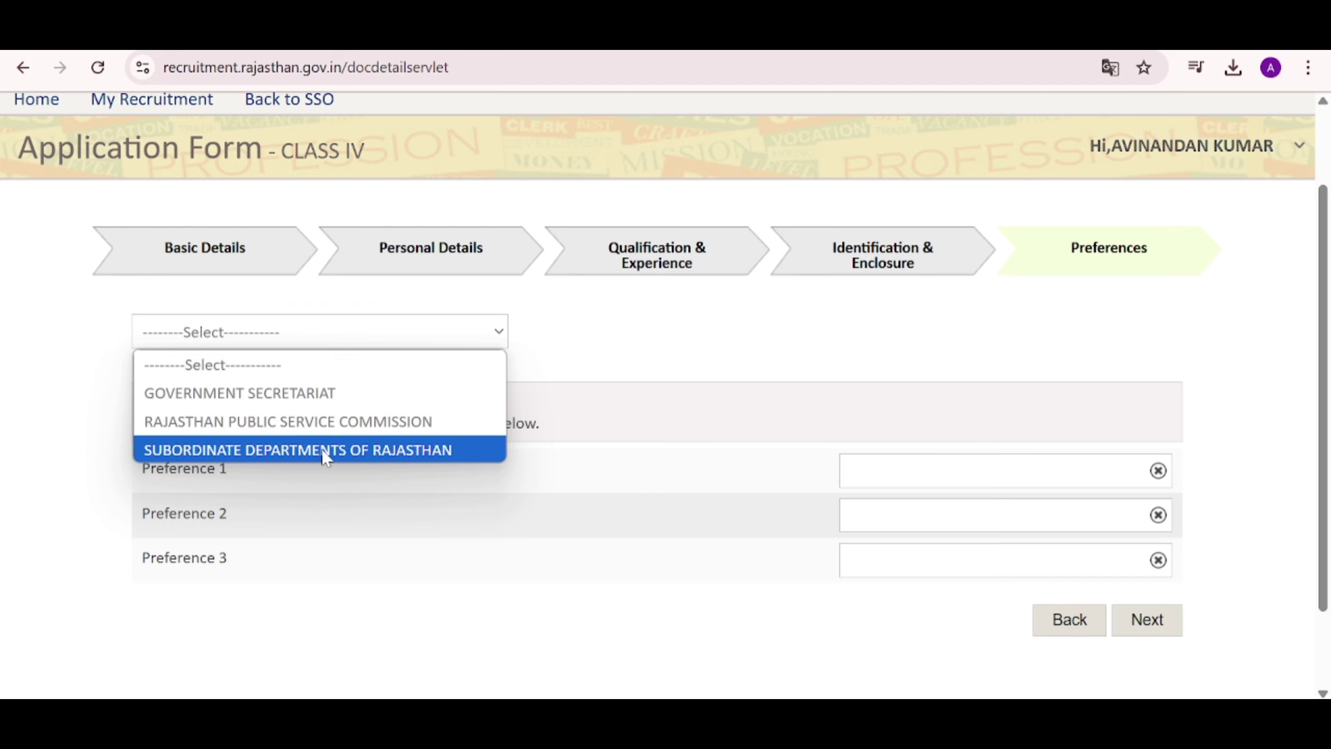
pyautogui.click(302, 393)
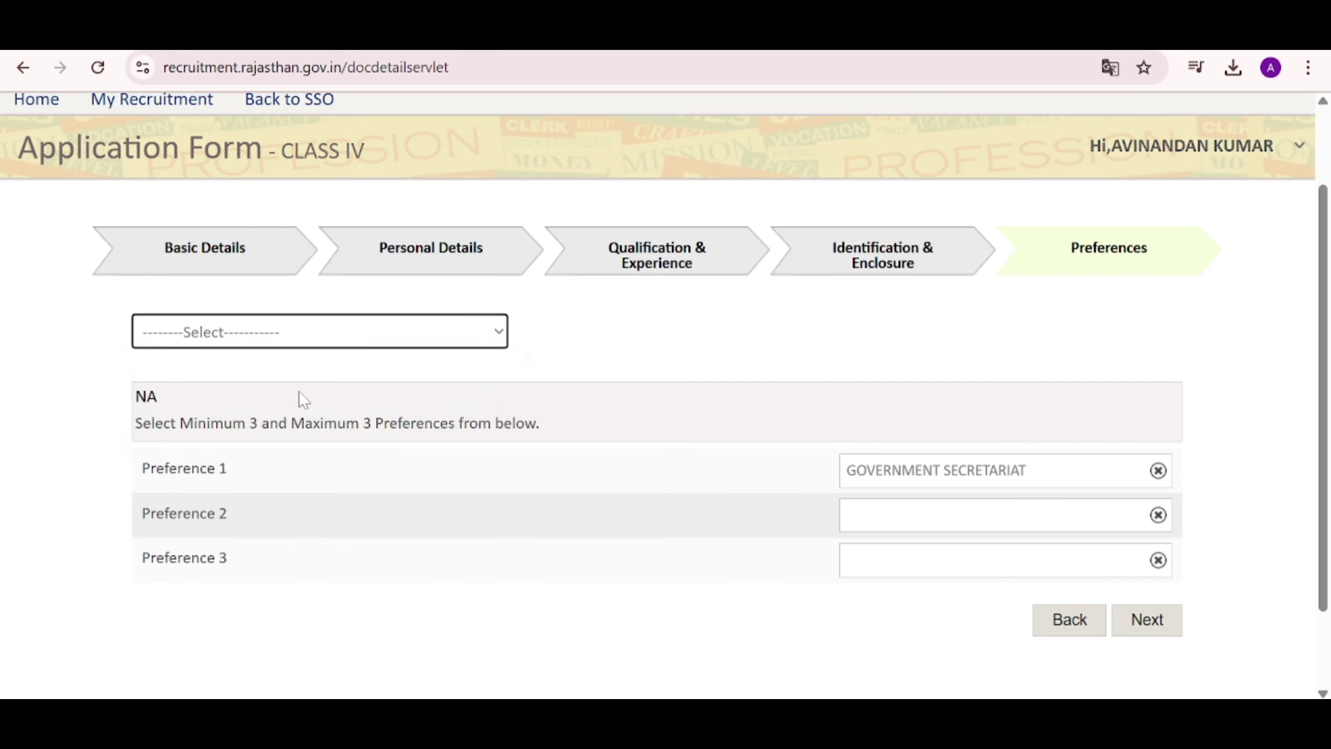
# Add RAJASTHAN PUBLIC SERVICE COMMISSION as Preference 2 and SUBORDINATE DEPARTMENTS OF RAJASTHAN as Preference 3
pyautogui.click(427, 335)
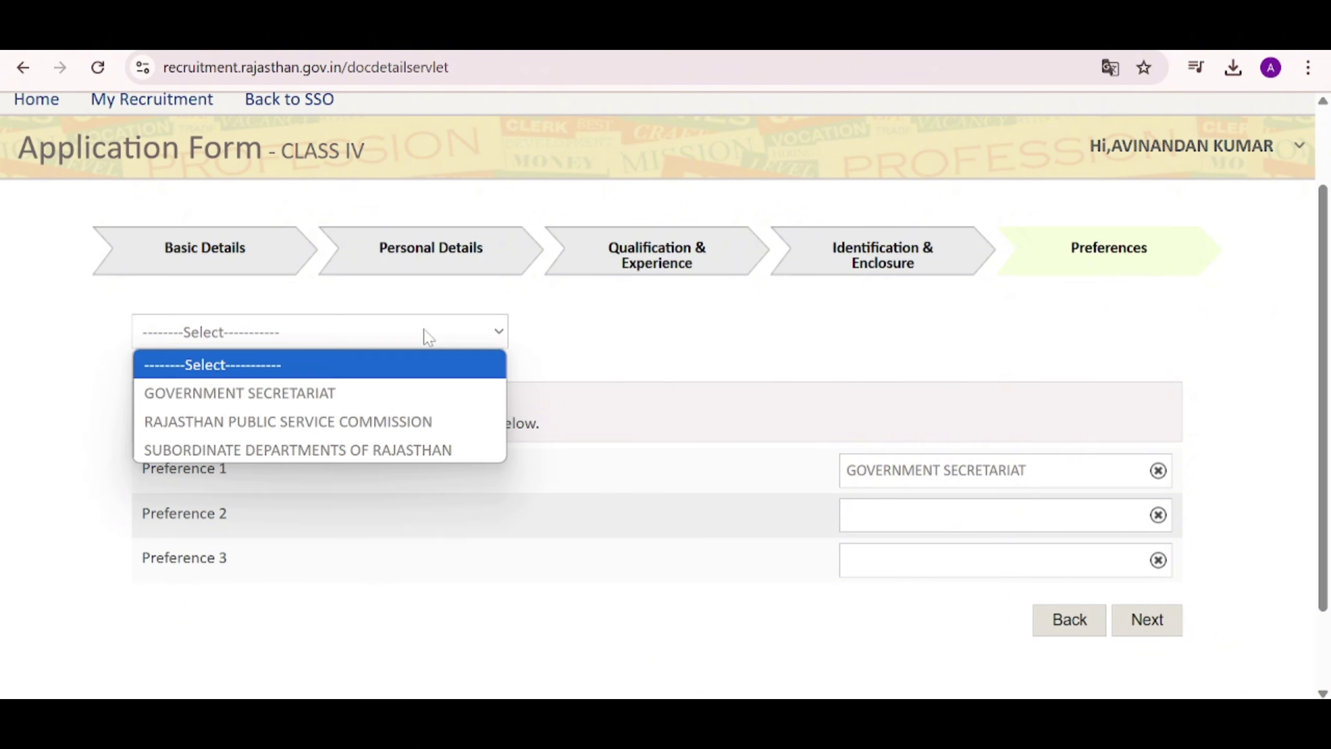
pyautogui.click(394, 430)
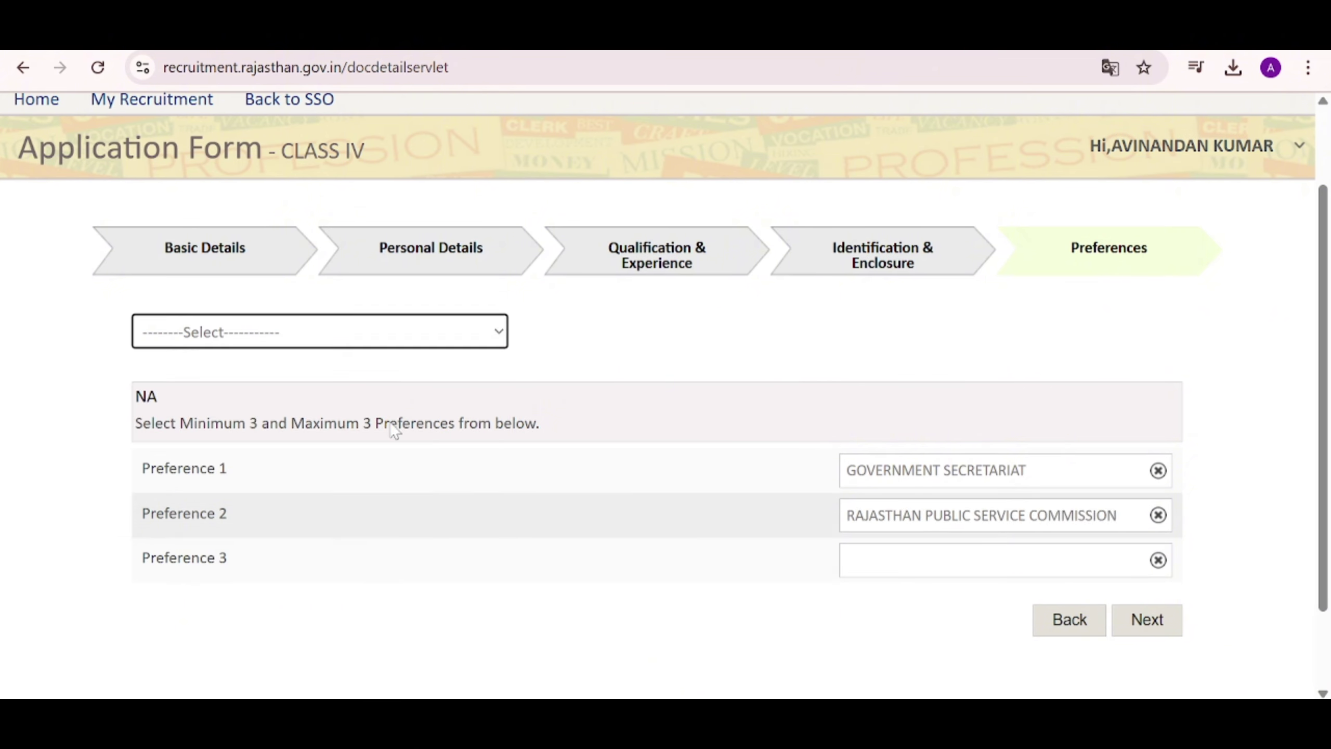
pyautogui.click(438, 344)
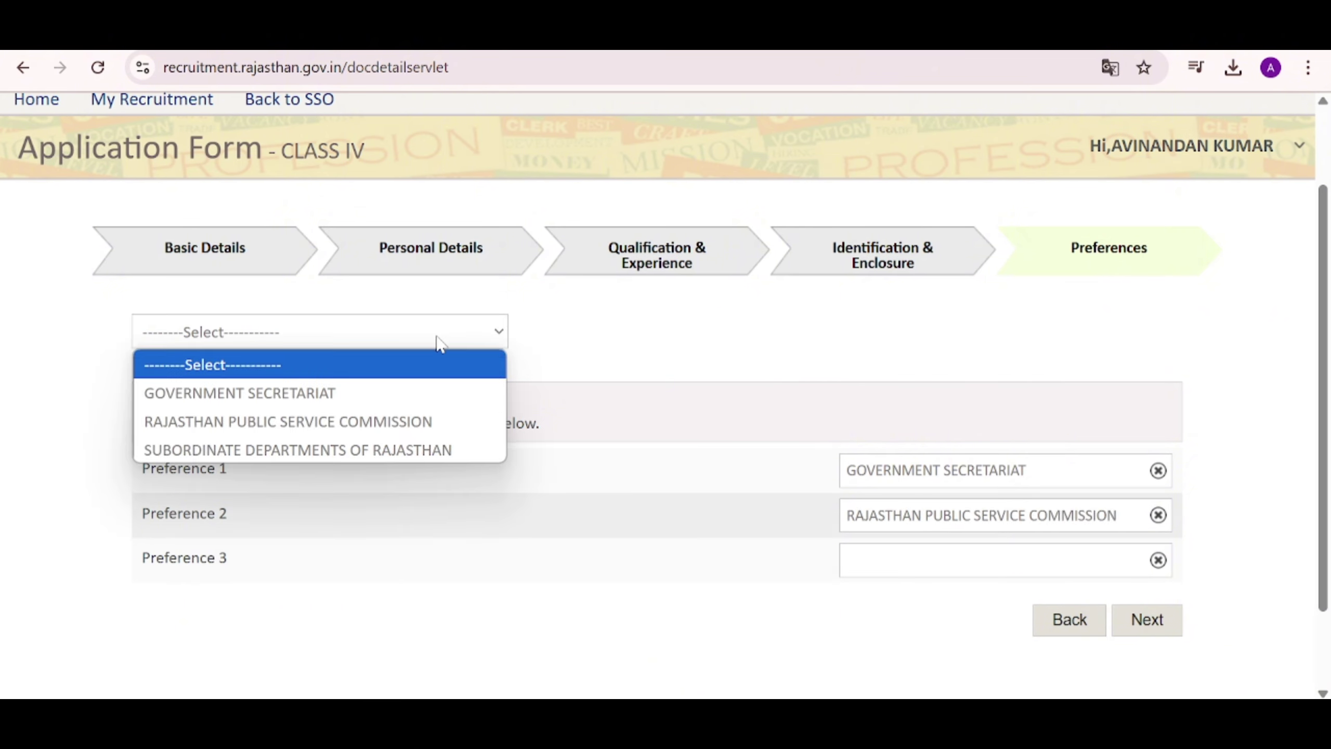
pyautogui.click(404, 451)
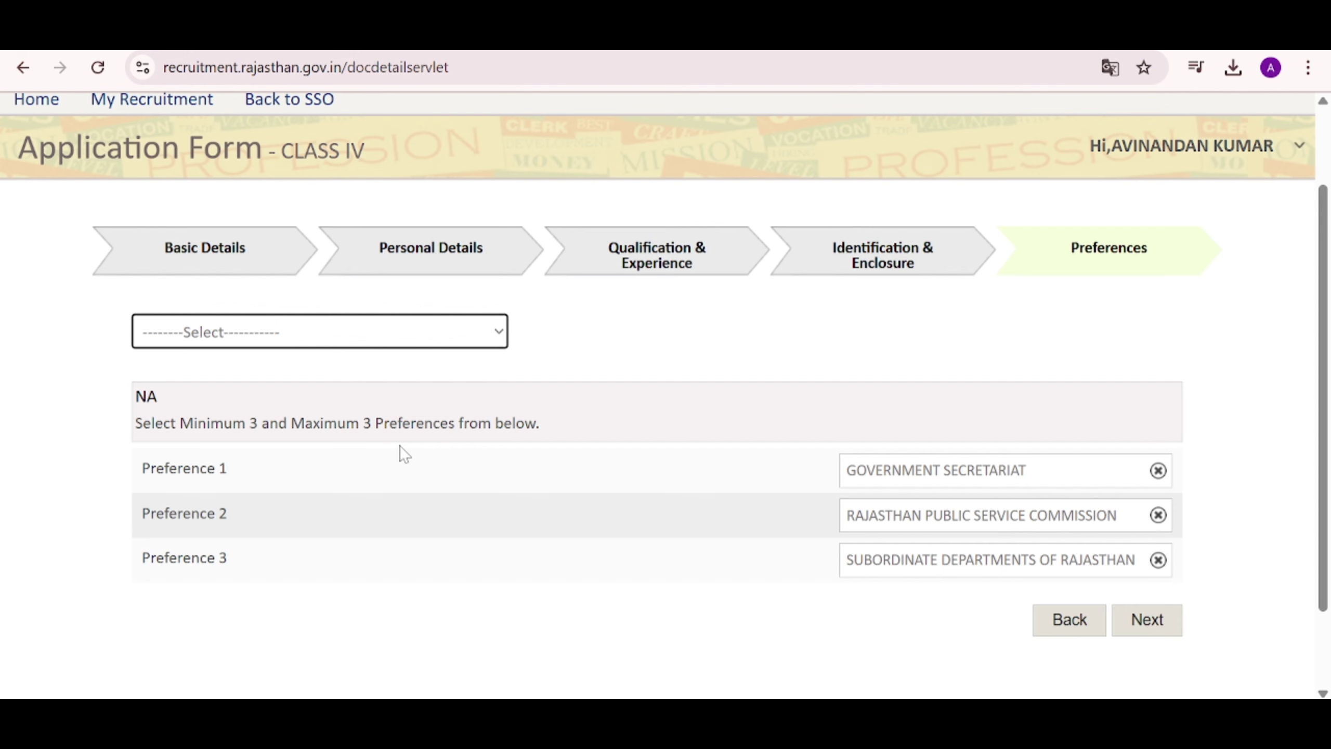
# Proceed from the completed preferences to the application preview and start the final submission of the form
pyautogui.click(1122, 629)
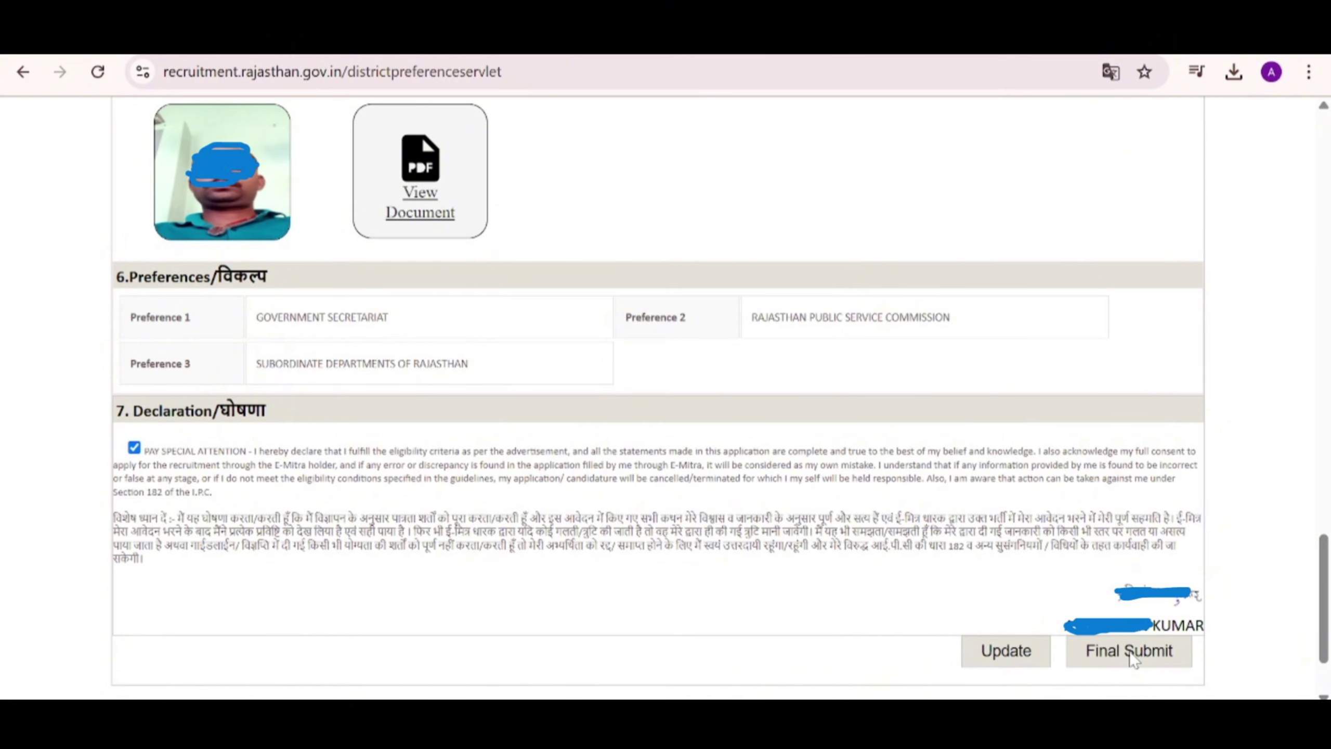
pyautogui.click(1130, 652)
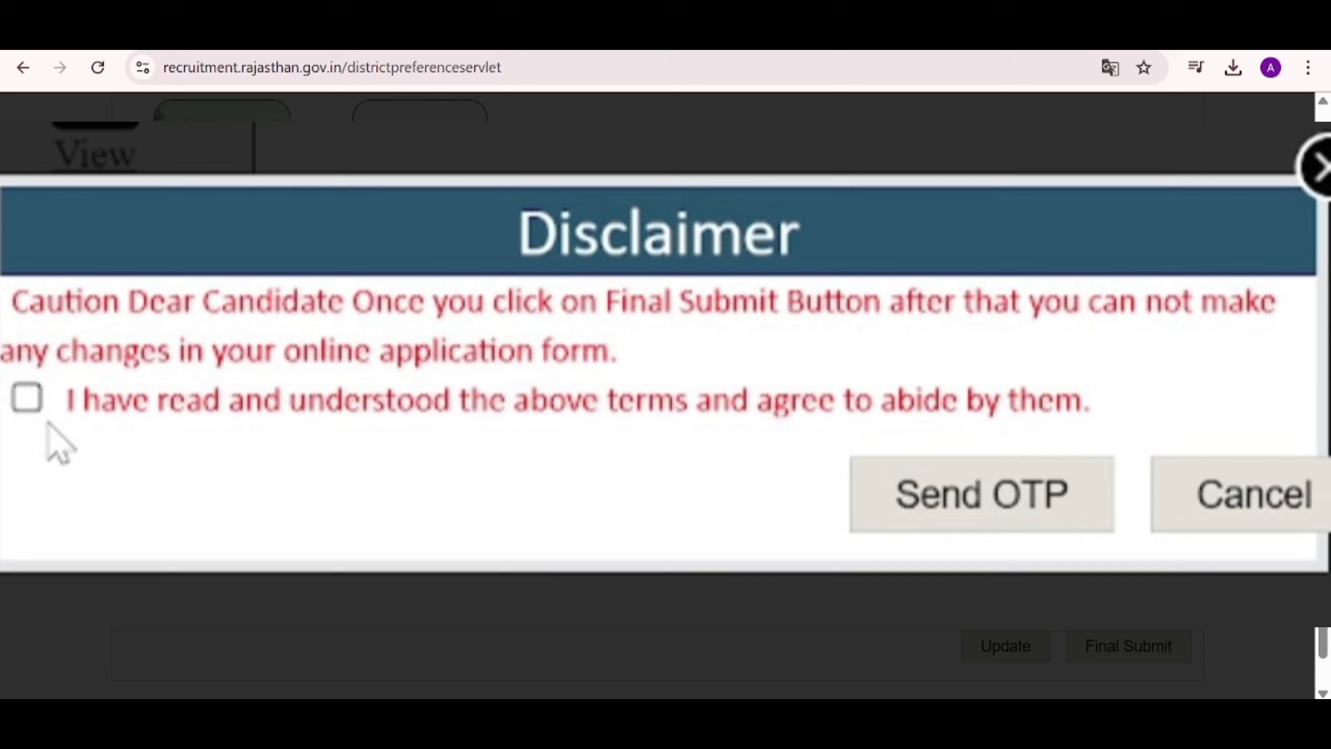